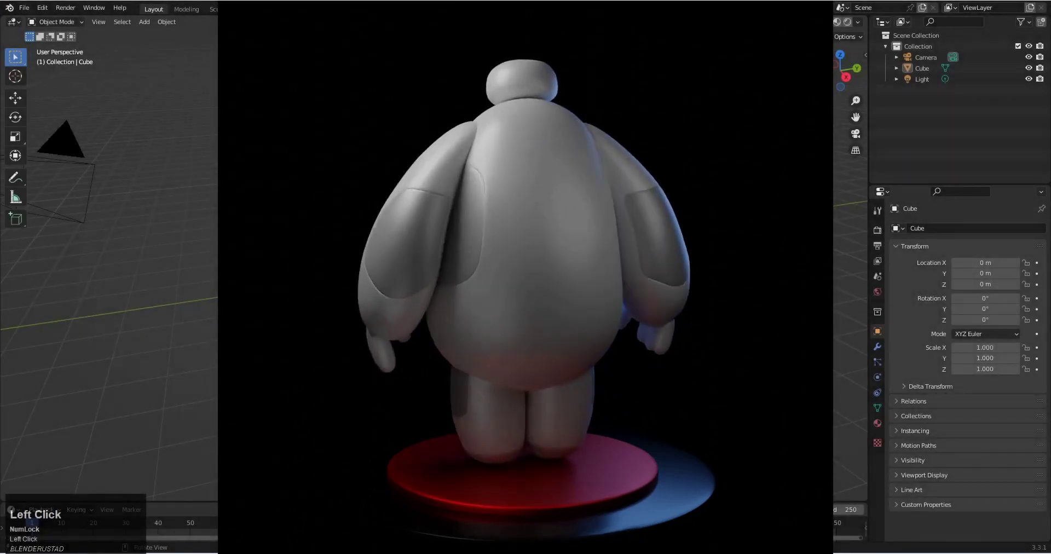
Zoom and orbit the viewport until the default cube fills the view.
{"action": "scroll", "coordinate": [479, 248], "scroll_direction": "down", "scroll_amount": 3}
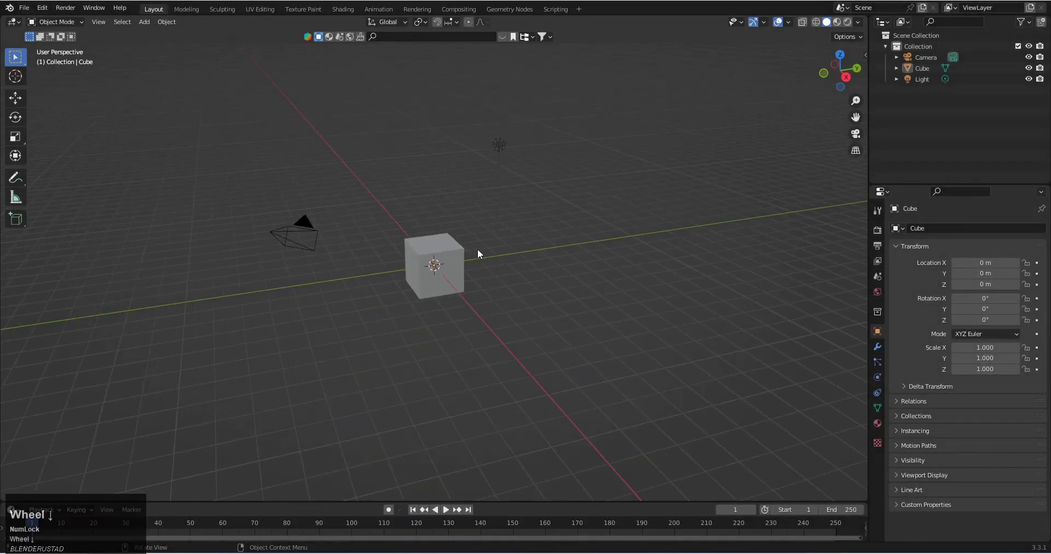
{"action": "mouse_move", "coordinate": [428, 247]}
{"action": "middle_mouse_down"}
{"action": "mouse_move", "coordinate": [372, 235]}
{"action": "mouse_move", "coordinate": [422, 239]}
{"action": "middle_mouse_up"}
{"action": "scroll", "coordinate": [425, 244], "scroll_direction": "up", "scroll_amount": 3}
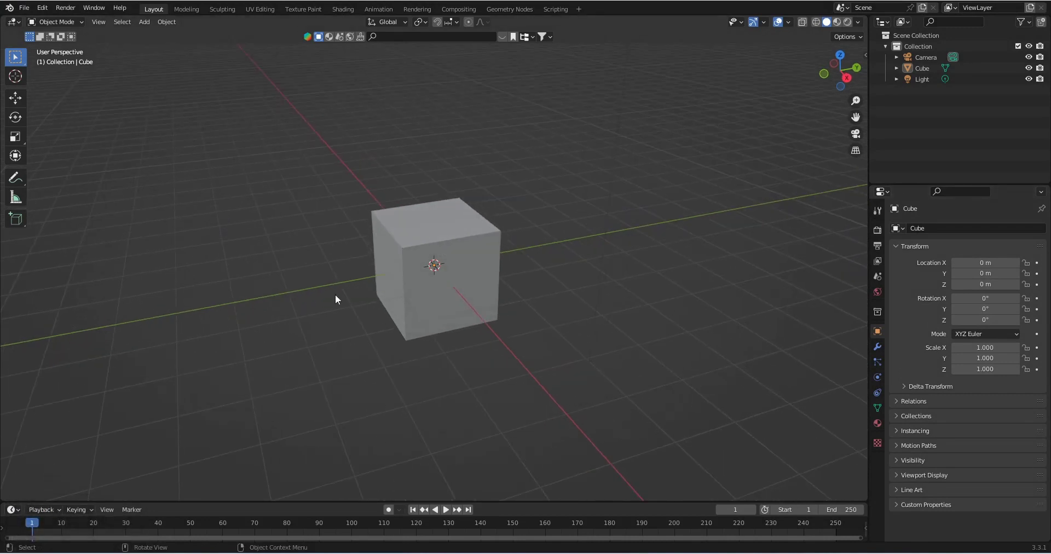
Enable the Mesh: F2 add-on from the Preferences add-on list.
{"action": "left_click", "coordinate": [42, 8]}
{"action": "left_click", "coordinate": [73, 165]}
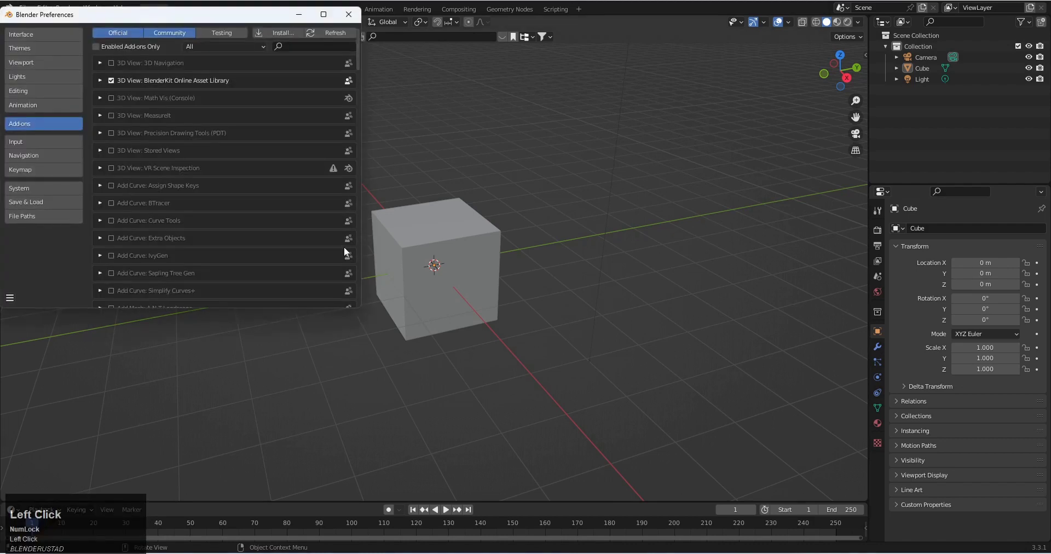
{"action": "left_click_drag", "start_coordinate": [217, 14], "coordinate": [369, 93]}
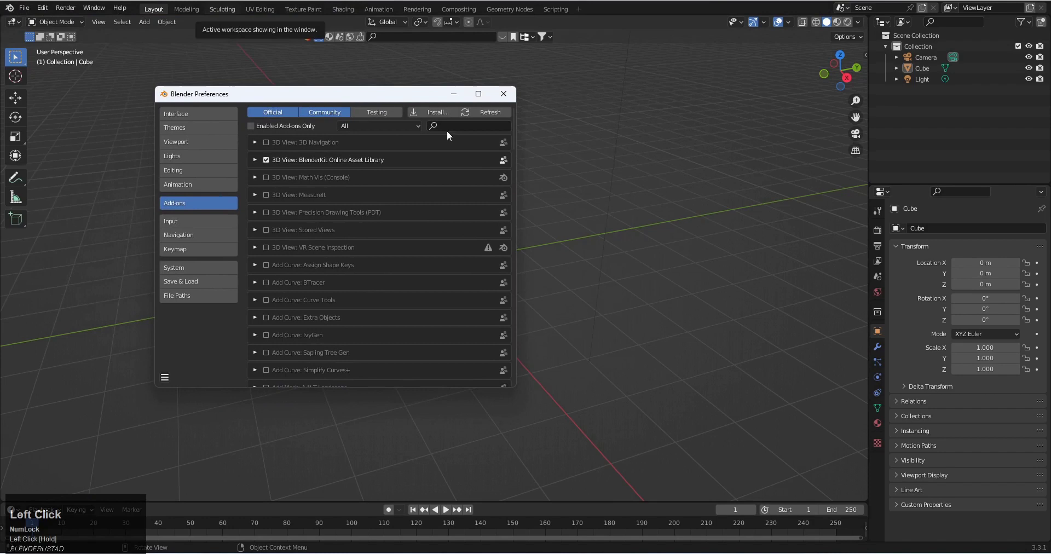
{"action": "left_click", "coordinate": [457, 125]}
{"action": "type", "text": "f2"}
{"action": "key", "text": "Return"}
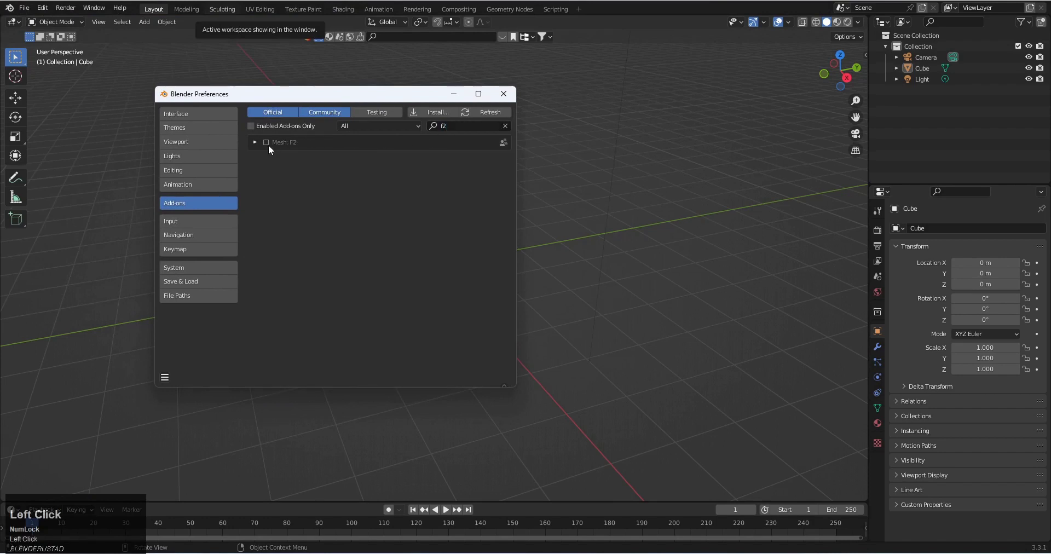
{"action": "left_click", "coordinate": [254, 142]}
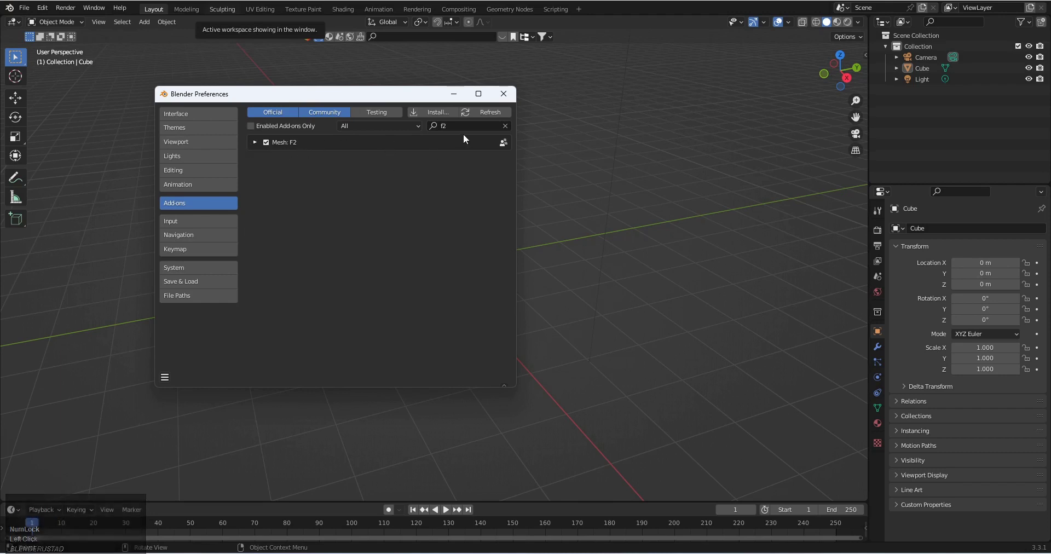
Search 'pie' and check that the 3D Viewport Pie Menus add-on is enabled.
{"action": "left_click", "coordinate": [484, 124]}
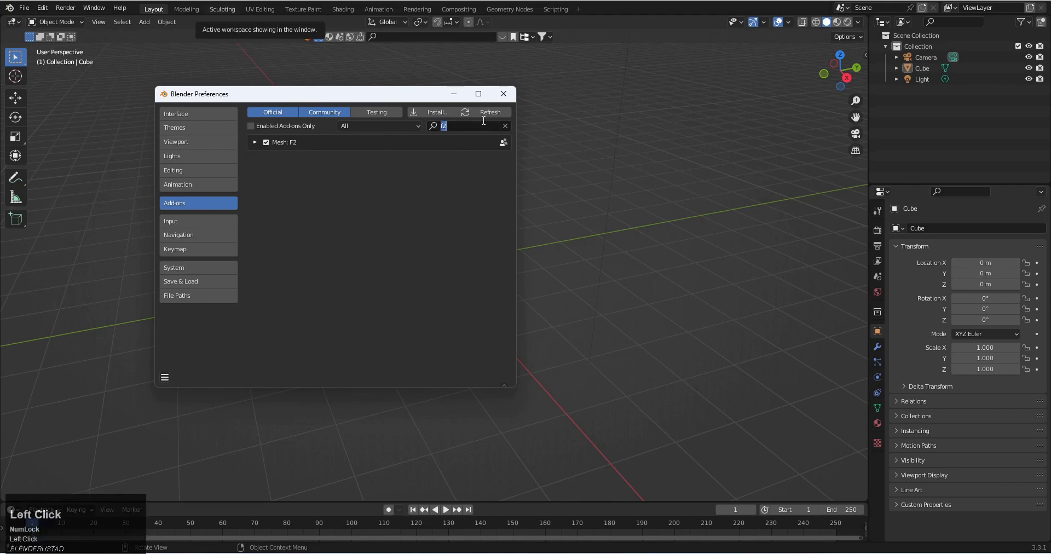
{"action": "type", "text": "pi"}
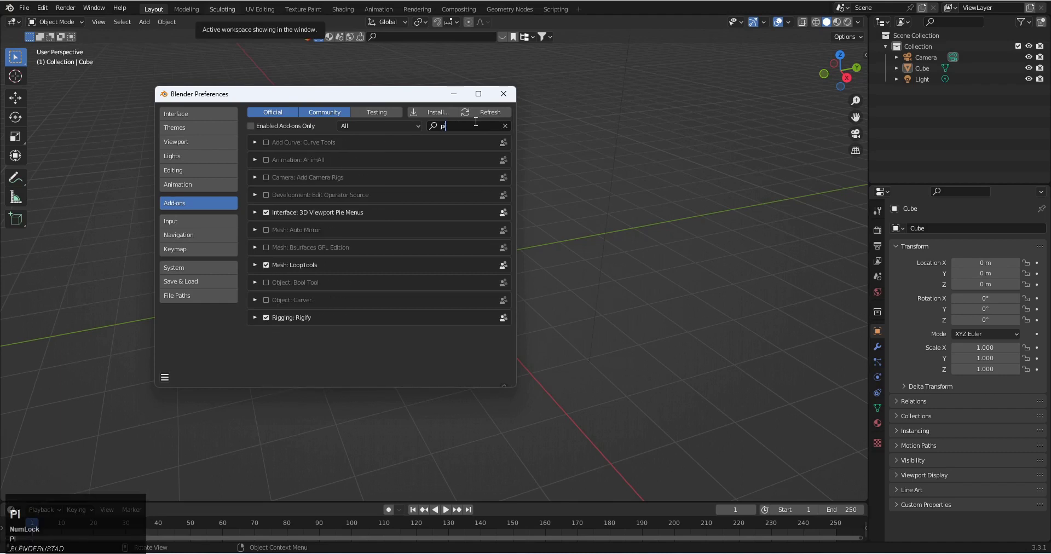
{"action": "type", "text": "e"}
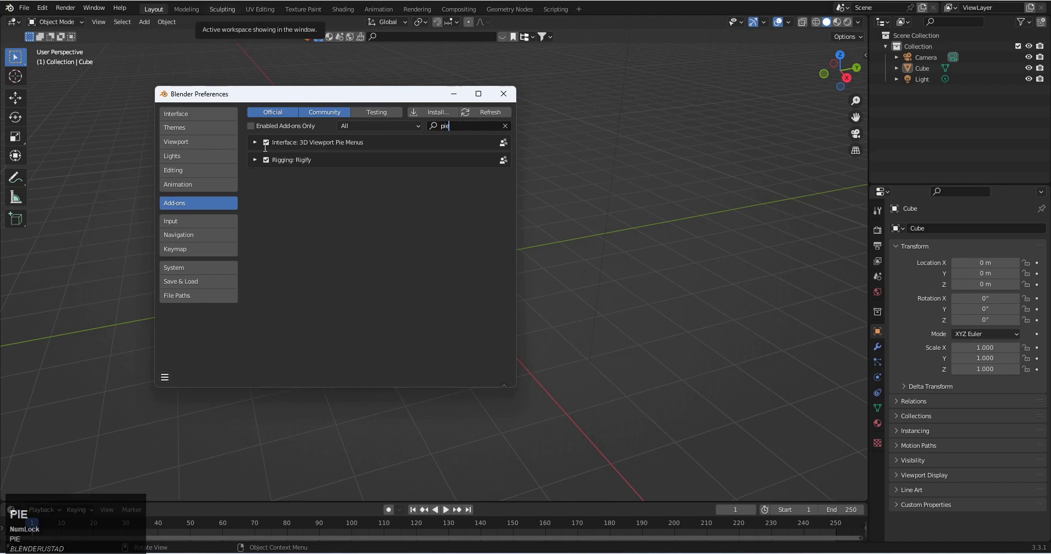
{"action": "left_click", "coordinate": [256, 142]}
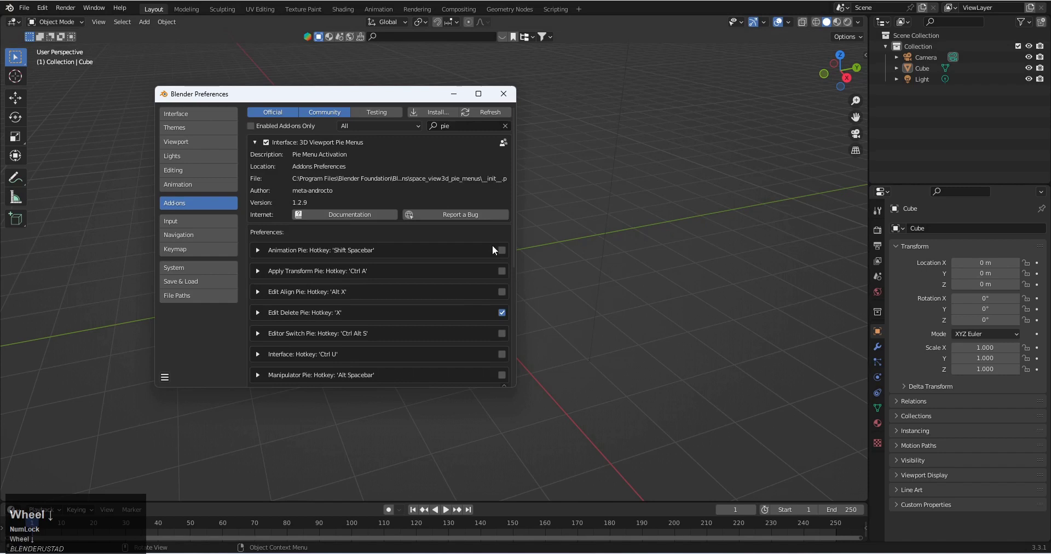
{"action": "scroll", "coordinate": [501, 264], "scroll_direction": "down", "scroll_amount": 3}
{"action": "scroll", "coordinate": [503, 341], "scroll_direction": "down", "scroll_amount": 2}
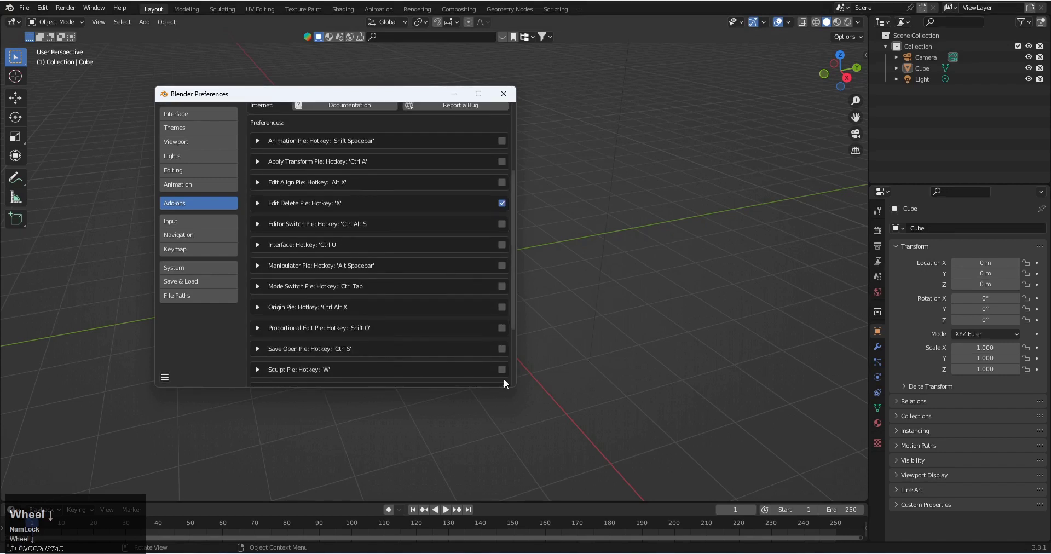
{"action": "scroll", "coordinate": [489, 267], "scroll_direction": "down", "scroll_amount": 4}
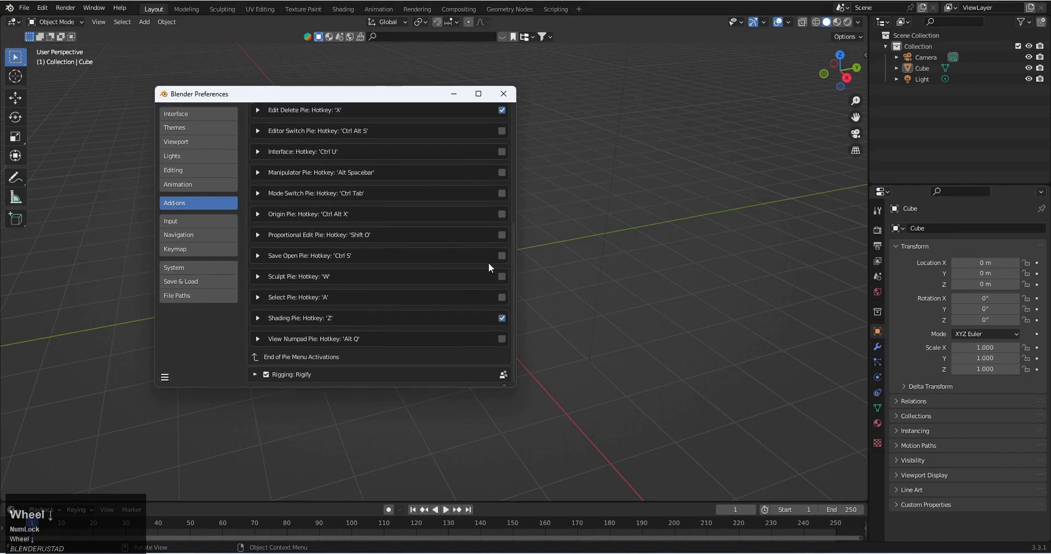
{"action": "scroll", "coordinate": [487, 314], "scroll_direction": "up", "scroll_amount": 5}
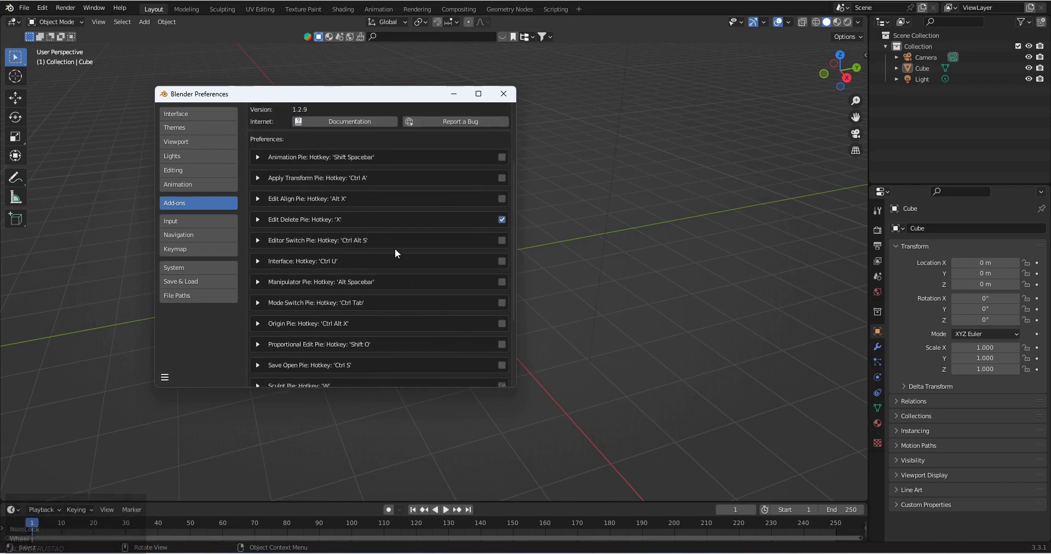
{"action": "scroll", "coordinate": [405, 166], "scroll_direction": "up", "scroll_amount": 2}
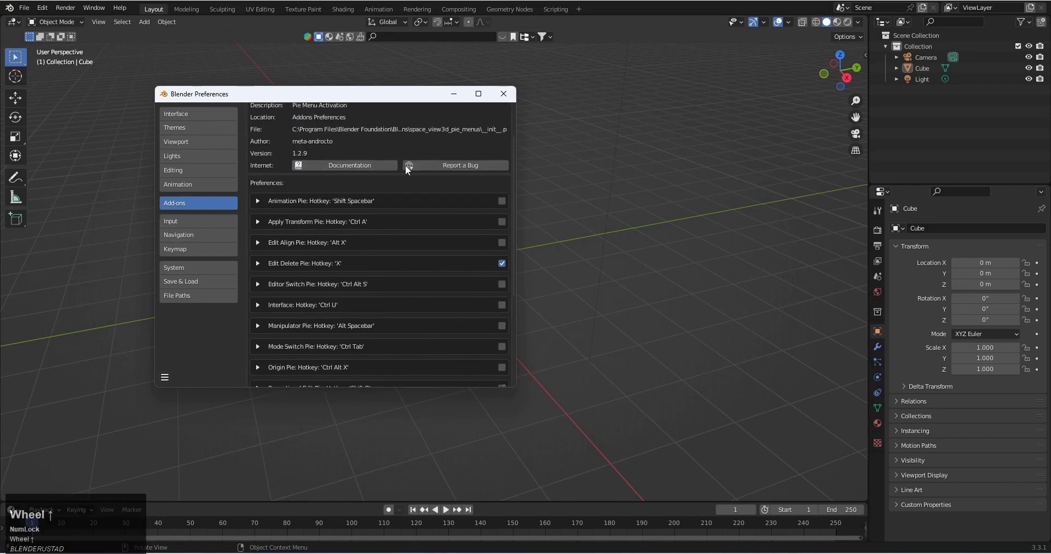
{"action": "scroll", "coordinate": [439, 153], "scroll_direction": "up", "scroll_amount": 1}
{"action": "scroll", "coordinate": [426, 205], "scroll_direction": "up", "scroll_amount": 1}
Search 'loop' and confirm the LoopTools add-on is enabled.
{"action": "left_click", "coordinate": [456, 126]}
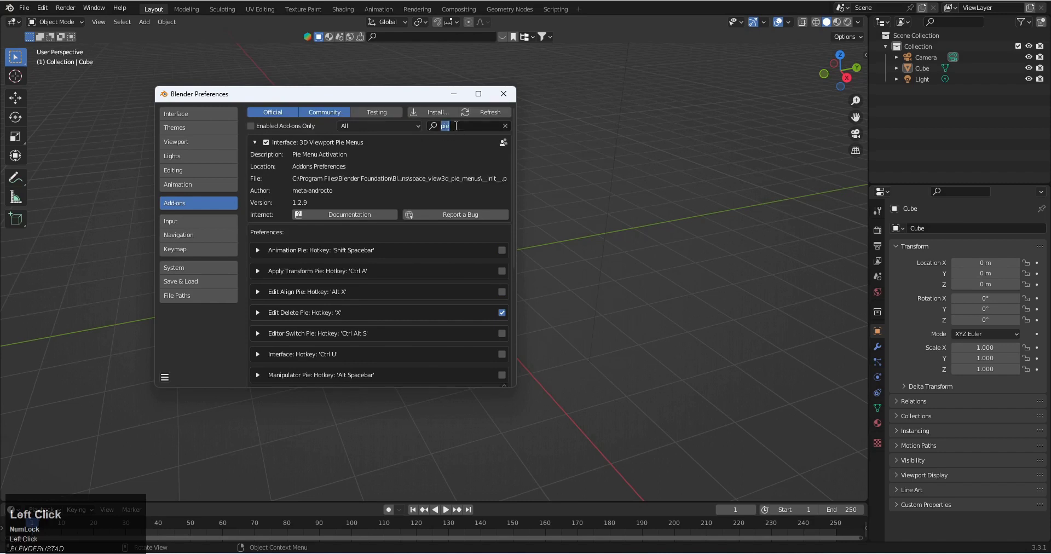
{"action": "type", "text": "loop"}
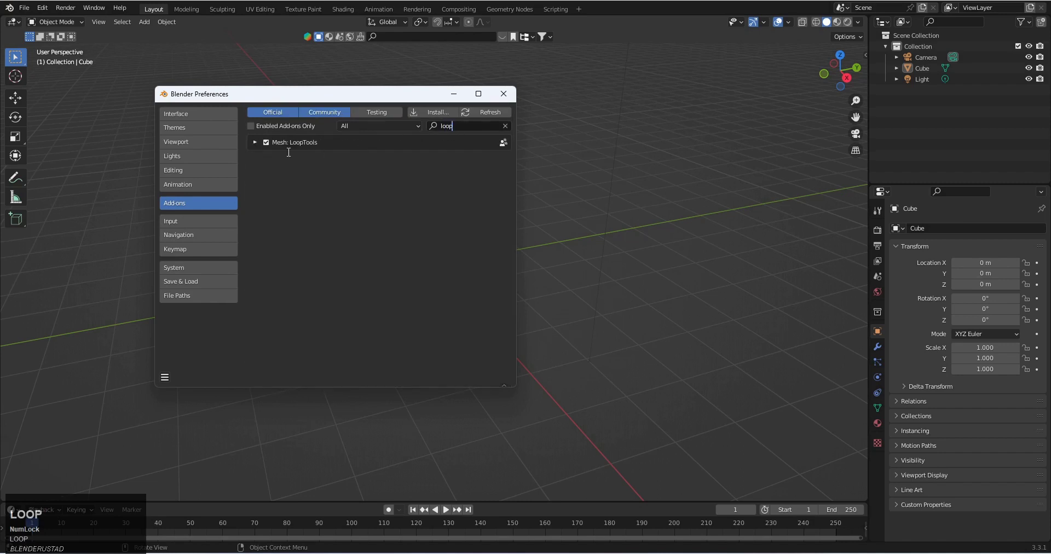
{"action": "left_click", "coordinate": [255, 141]}
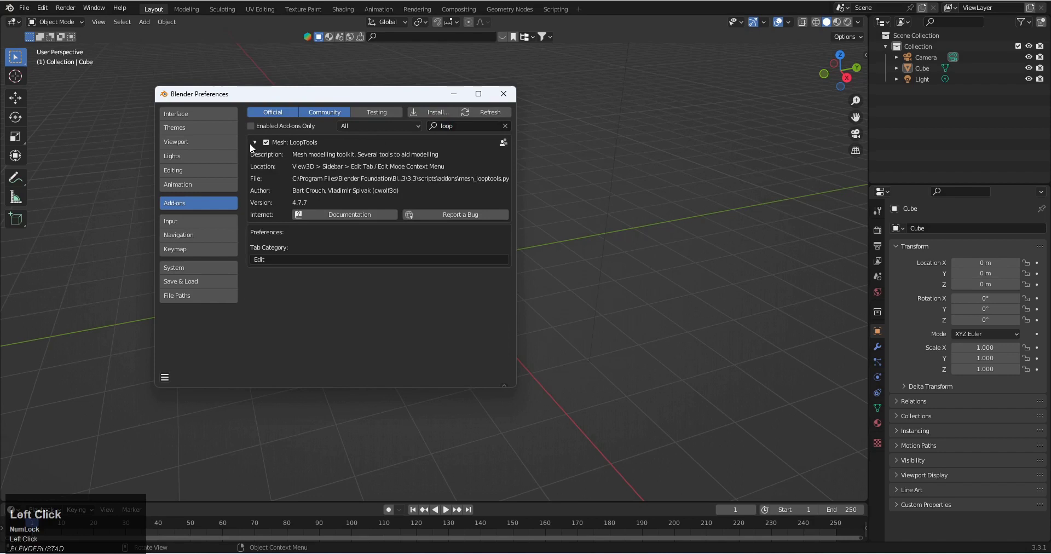
{"action": "left_click", "coordinate": [255, 142]}
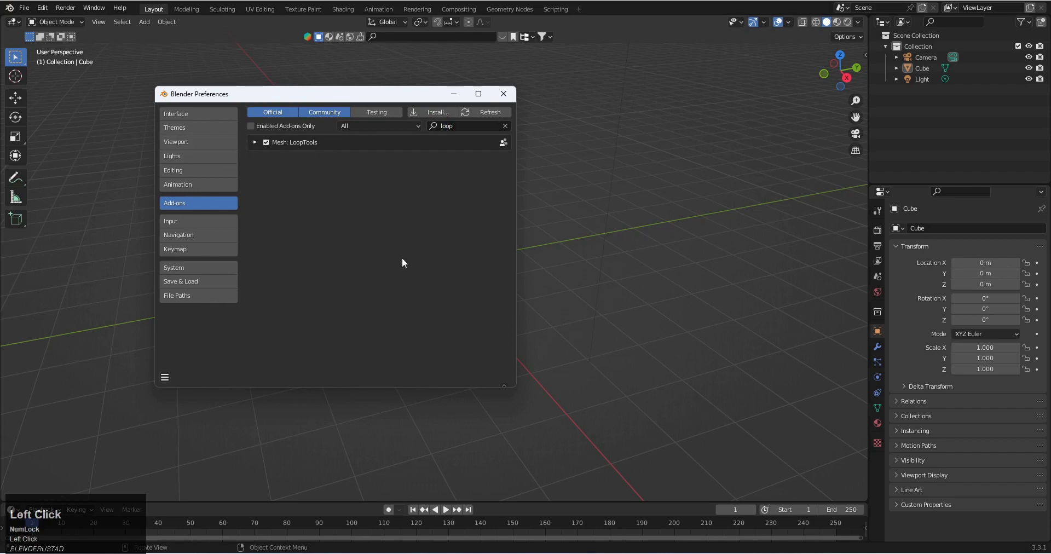
Review the Input, Navigation and Keymap settings, then set System Undo Steps to 256.
{"action": "left_click", "coordinate": [199, 224]}
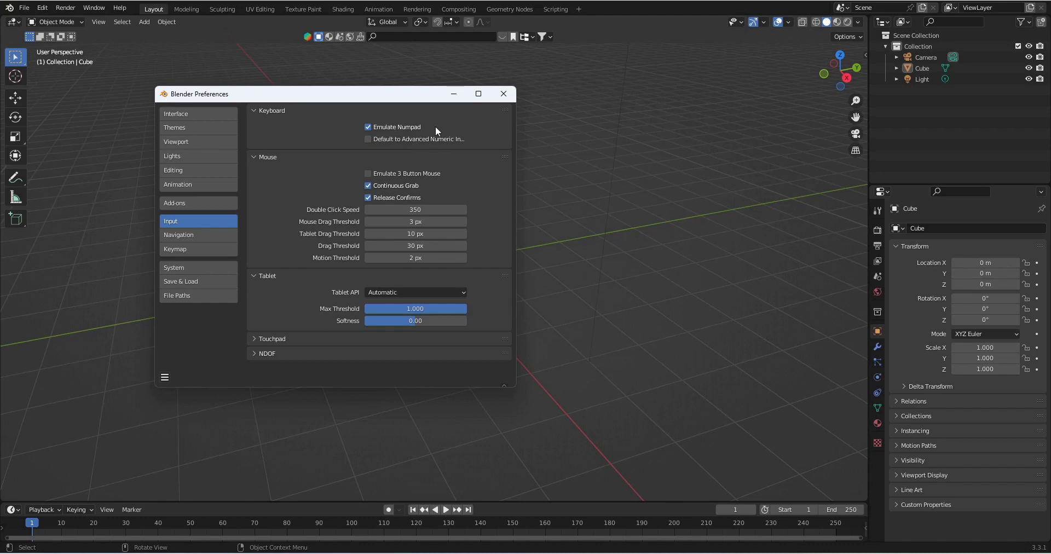
{"action": "left_click", "coordinate": [173, 234]}
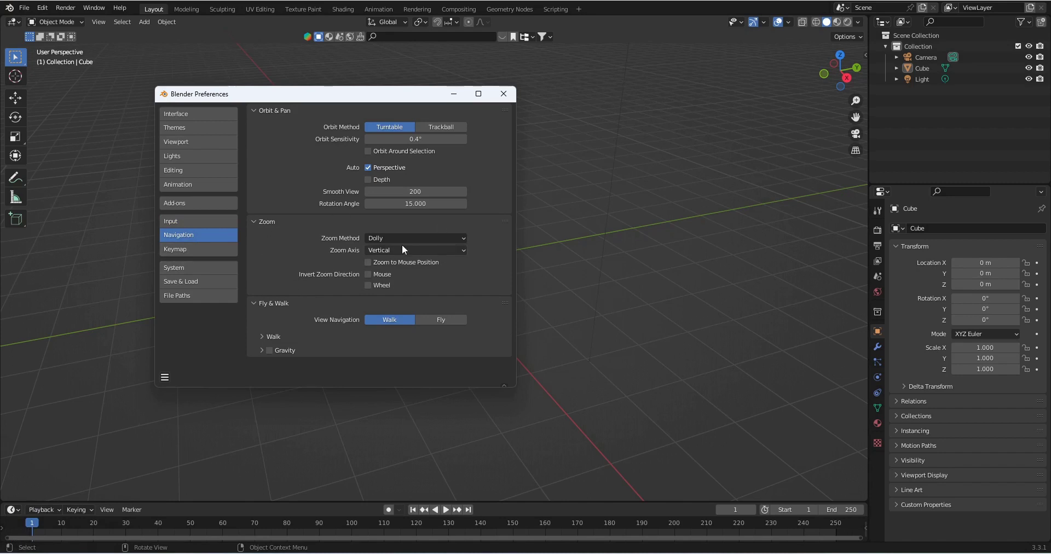
{"action": "left_click", "coordinate": [203, 252]}
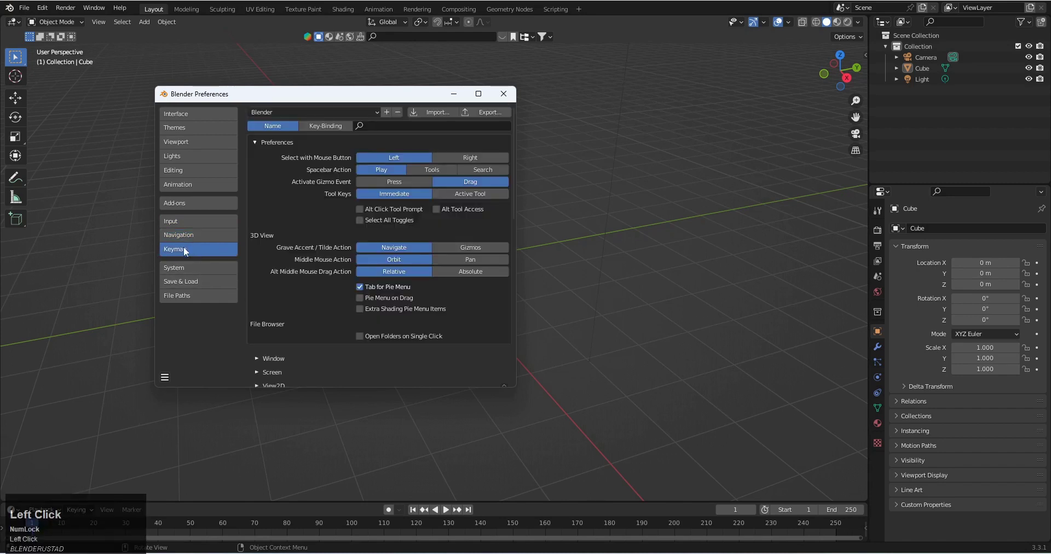
{"action": "left_click", "coordinate": [388, 287]}
{"action": "left_click", "coordinate": [183, 270]}
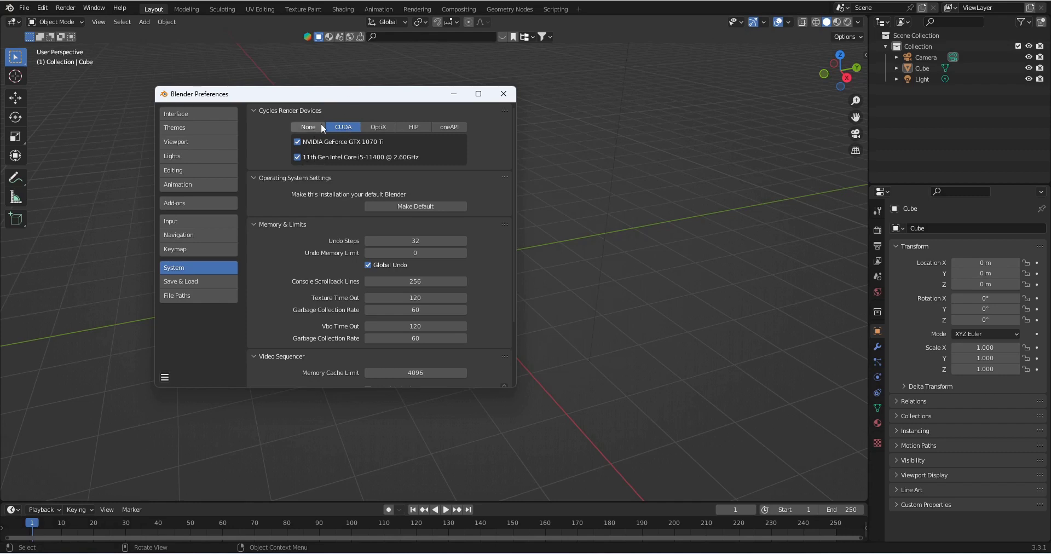
{"action": "mouse_move", "coordinate": [416, 241]}
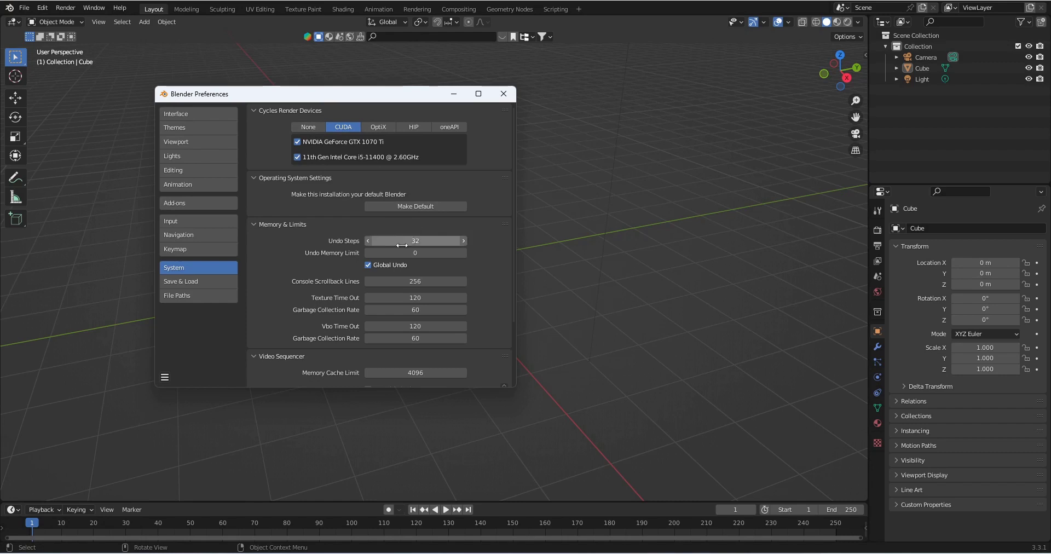
{"action": "left_click_drag", "start_coordinate": [398, 241], "coordinate": [394, 249]}
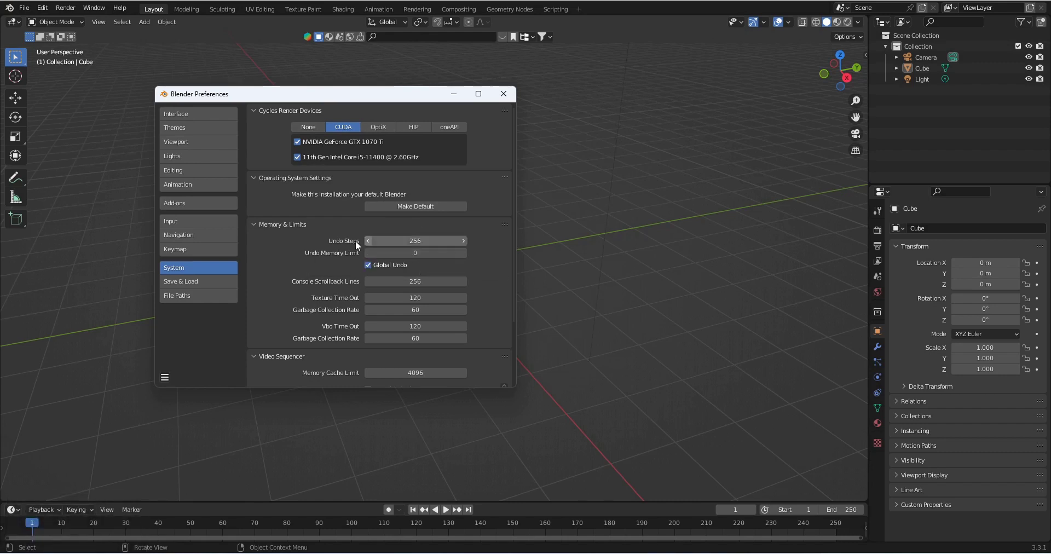
Check the Save & Load and File Paths settings, save the preferences and close.
{"action": "left_click", "coordinate": [194, 279]}
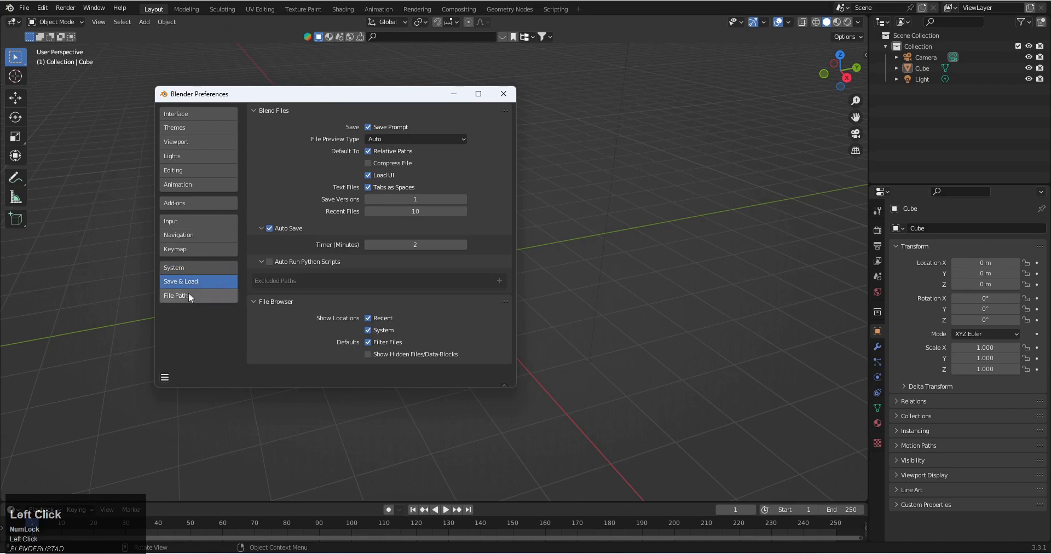
{"action": "left_click", "coordinate": [186, 295]}
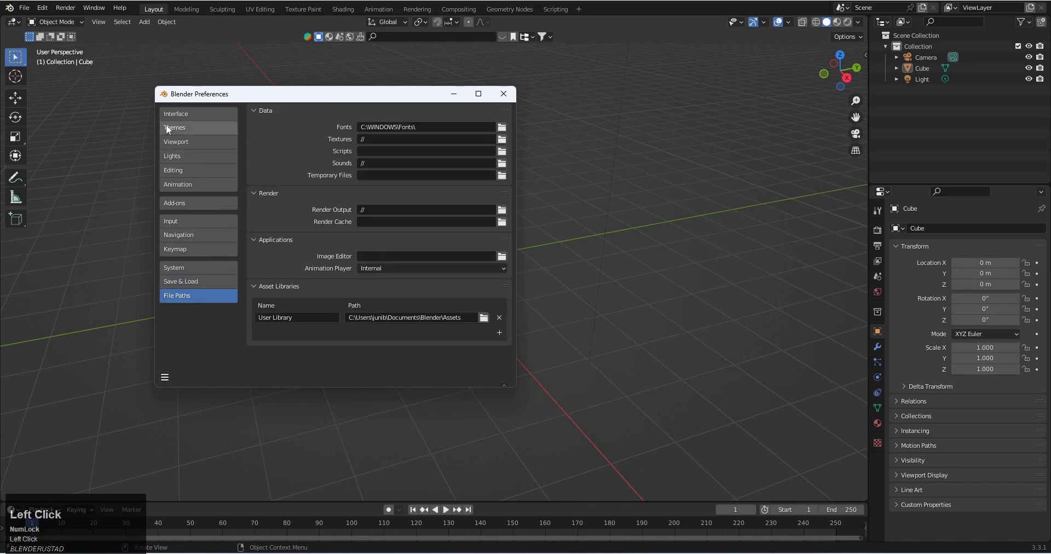
{"action": "left_click", "coordinate": [164, 377]}
{"action": "left_click", "coordinate": [202, 349]}
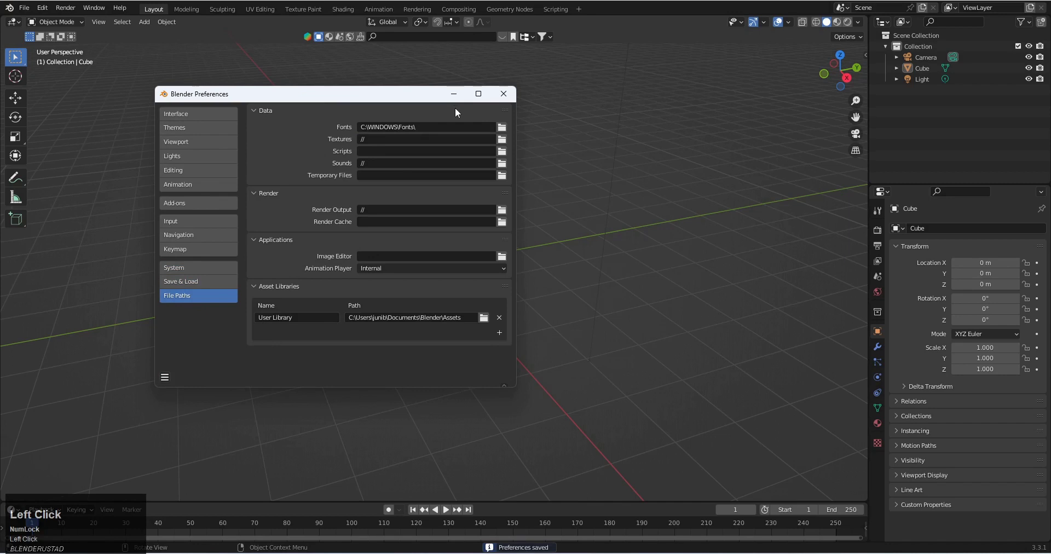
{"action": "left_click", "coordinate": [503, 93]}
Select all objects and delete the default camera, cube and light.
{"action": "mouse_move", "coordinate": [368, 252]}
{"action": "middle_mouse_down"}
{"action": "mouse_move", "coordinate": [370, 229]}
{"action": "mouse_move", "coordinate": [399, 255]}
{"action": "middle_mouse_up"}
{"action": "scroll", "coordinate": [399, 255], "scroll_direction": "down", "scroll_amount": 1}
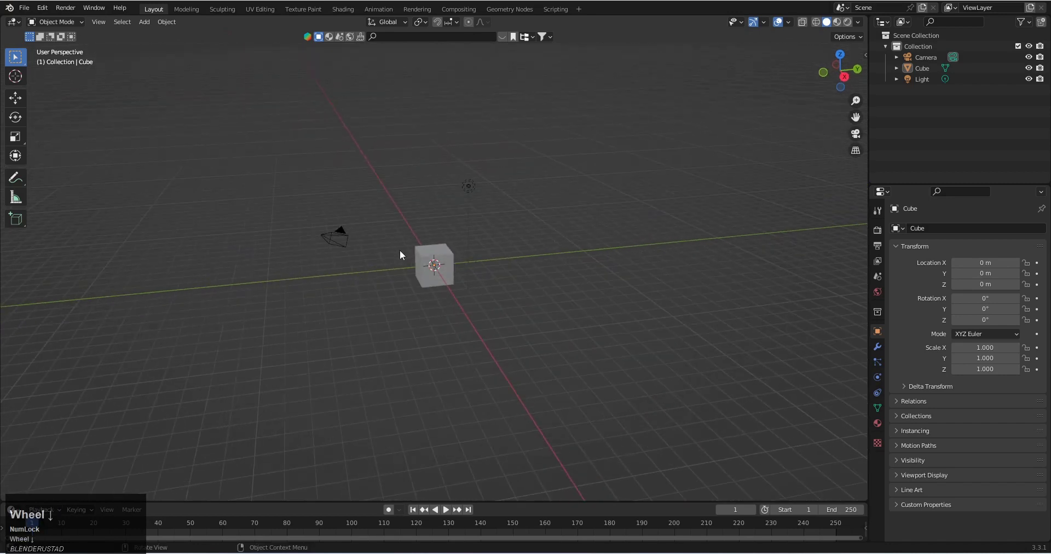
{"action": "left_click", "coordinate": [433, 264]}
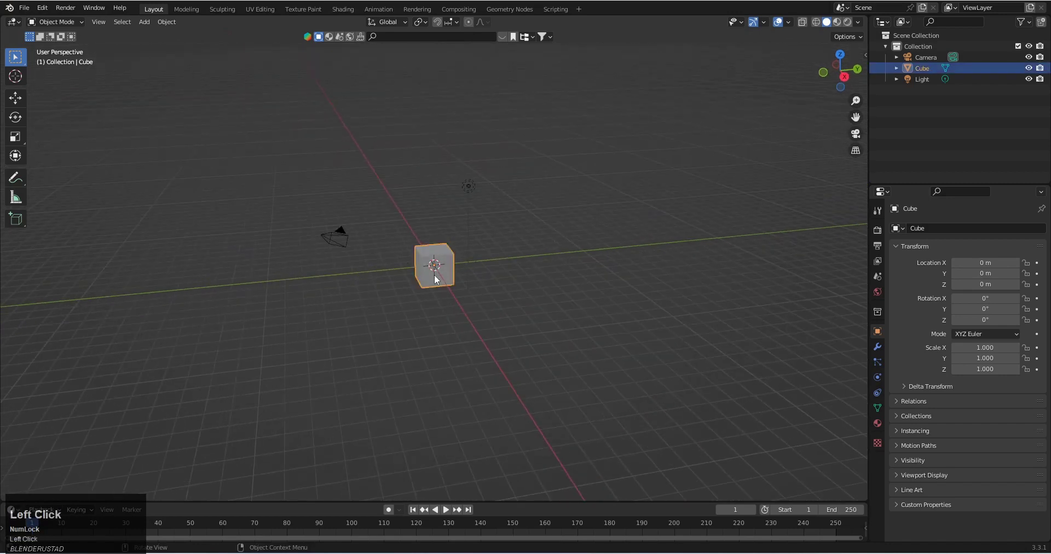
{"action": "key", "text": "a"}
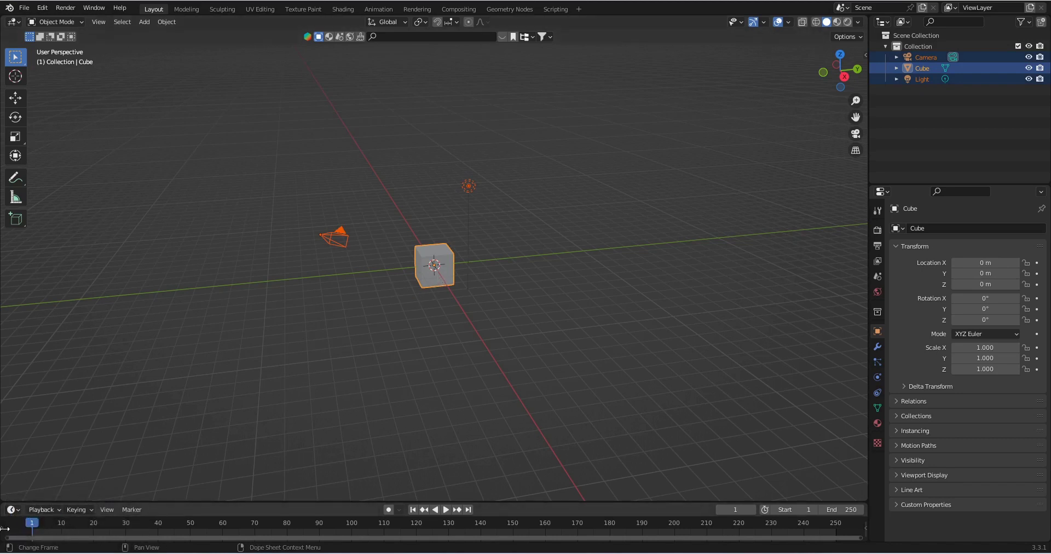
{"action": "key", "text": "Delete"}
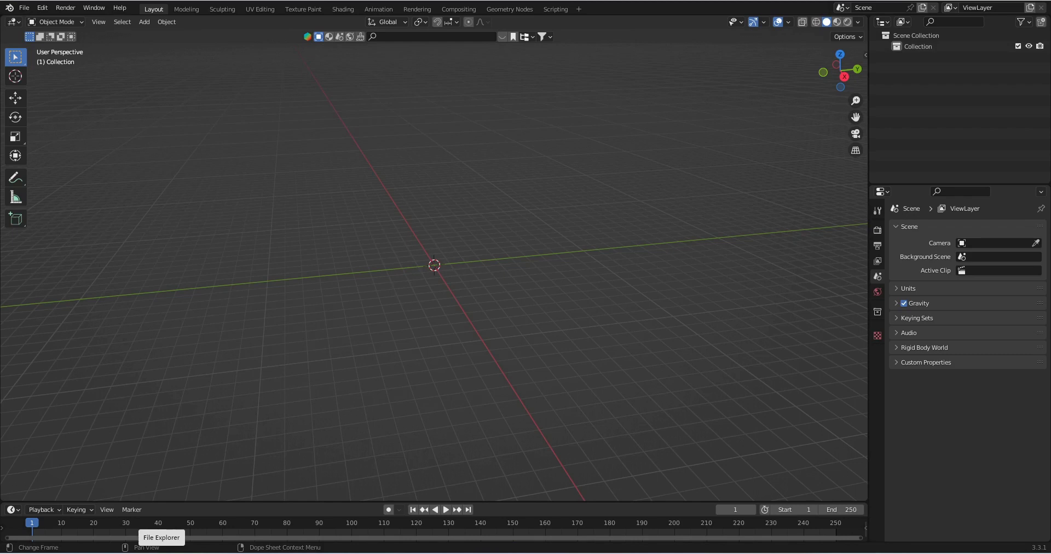
Open File Explorer at the Downloads folder, positioned low on screen.
{"action": "left_click", "coordinate": [161, 550]}
{"action": "left_click", "coordinate": [386, 236]}
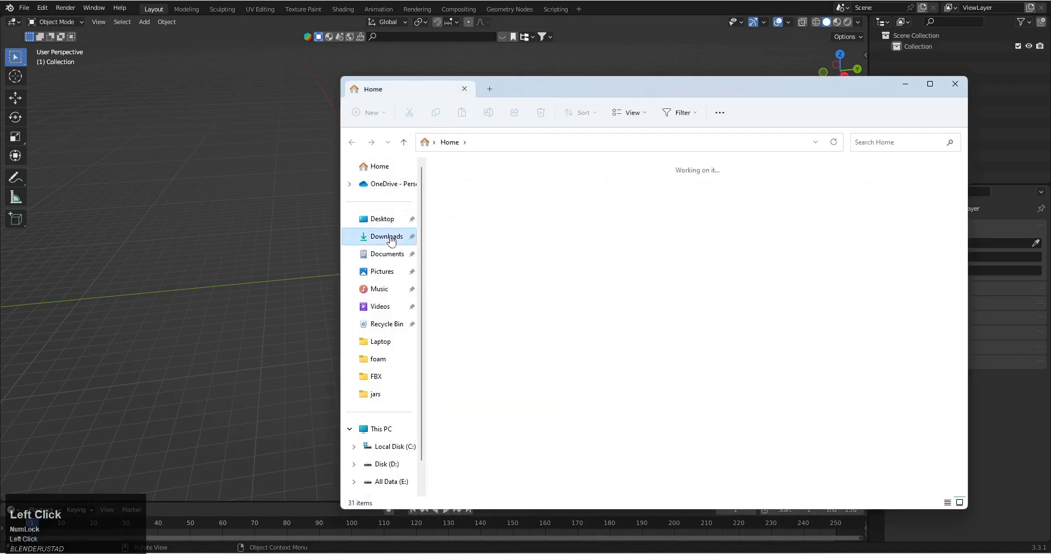
{"action": "left_click_drag", "start_coordinate": [673, 95], "coordinate": [498, 380]}
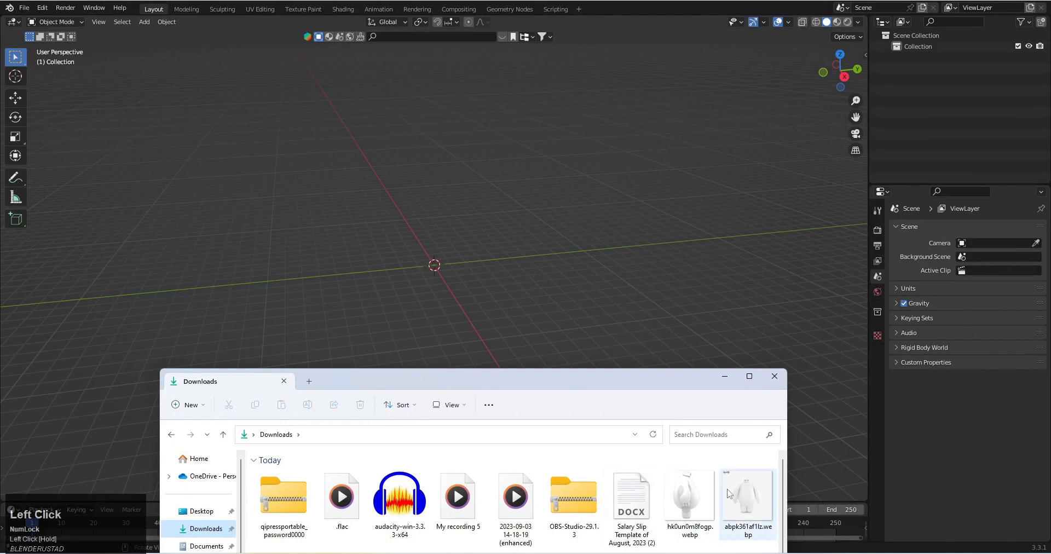
Switch Blender to front orthographic view and drag in the front Baymax webp.
{"action": "left_click", "coordinate": [560, 311]}
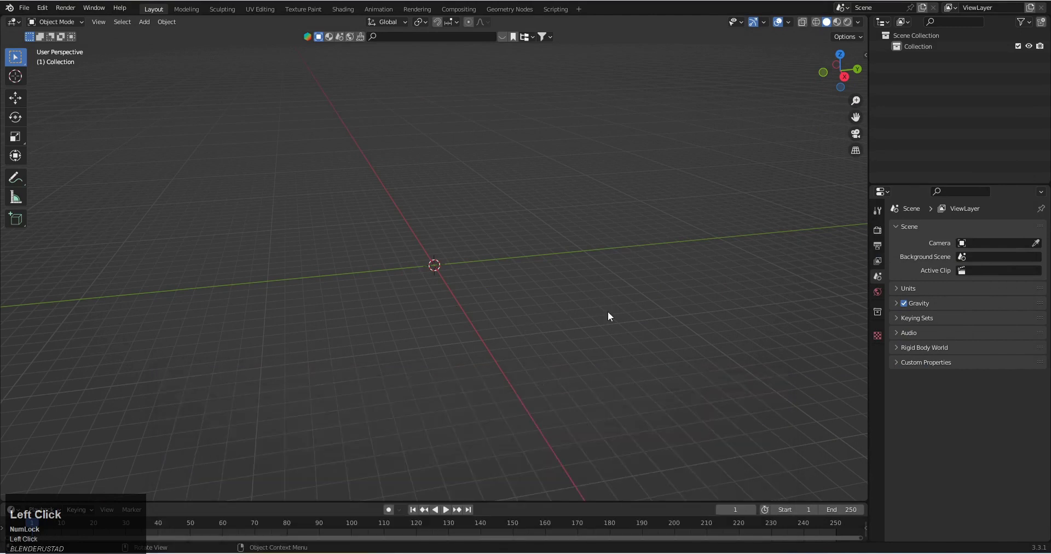
{"action": "key", "text": "KP_1"}
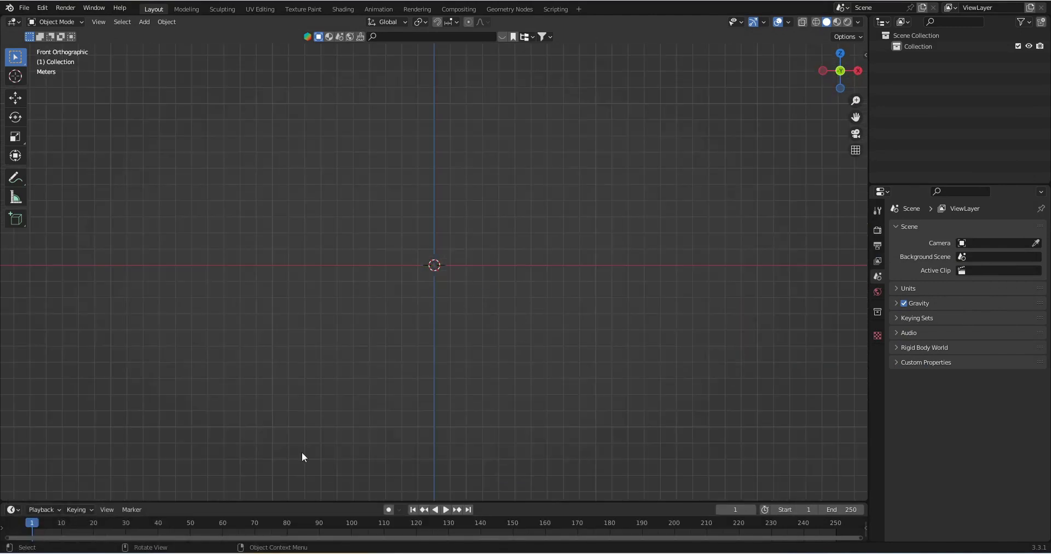
{"action": "left_click_drag", "start_coordinate": [747, 498], "coordinate": [447, 235]}
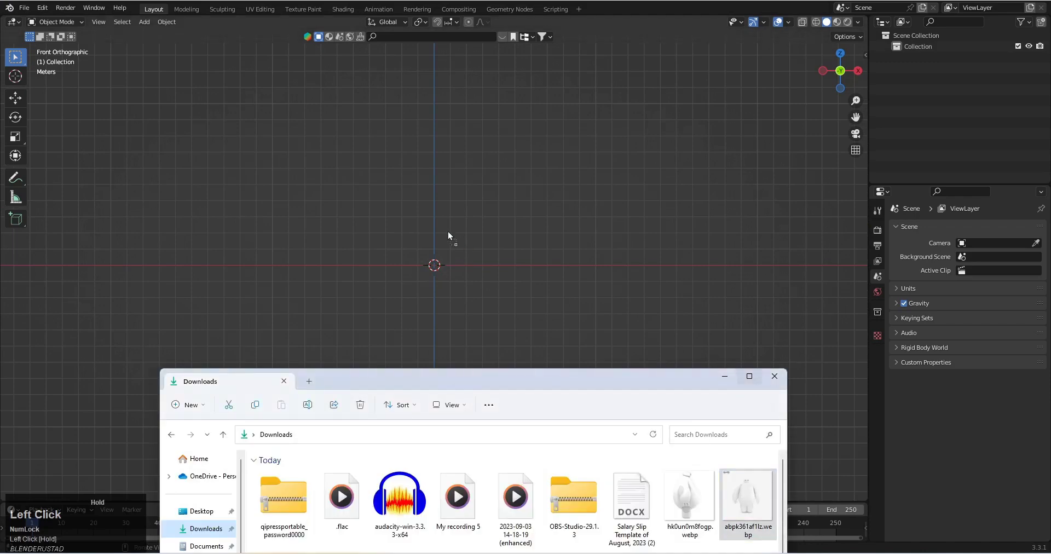
Drop the front Baymax picture in as a reference image and orbit to face it.
{"action": "left_click_drag", "start_coordinate": [455, 270], "coordinate": [479, 235]}
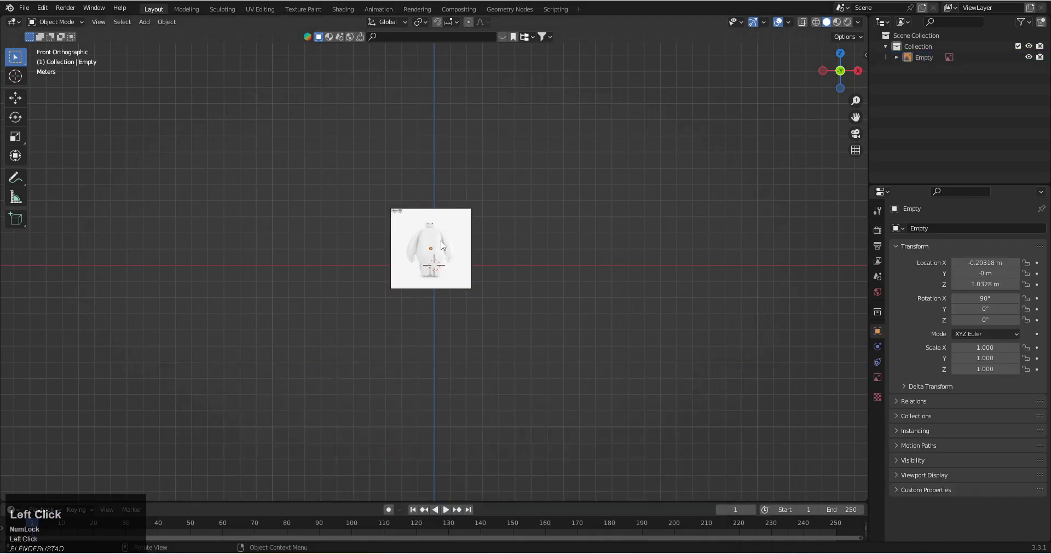
{"action": "middle_click_drag", "start_coordinate": [478, 235], "coordinate": [579, 290]}
{"action": "mouse_move", "coordinate": [441, 301]}
{"action": "middle_mouse_down"}
{"action": "mouse_move", "coordinate": [509, 223]}
{"action": "mouse_move", "coordinate": [434, 169]}
{"action": "mouse_move", "coordinate": [382, 251]}
{"action": "mouse_move", "coordinate": [507, 272]}
{"action": "middle_mouse_up"}
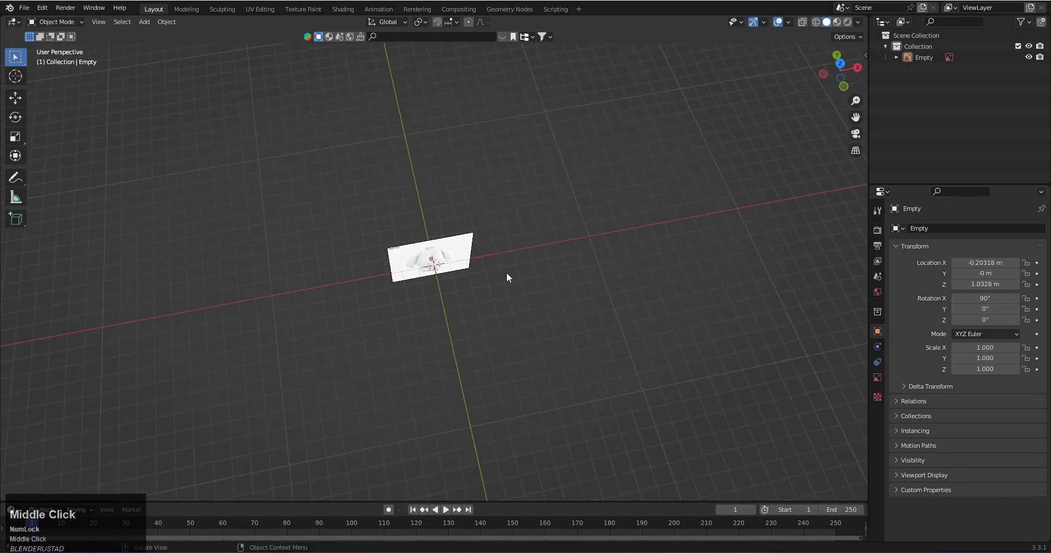
Move the front image back along Y to about 6.9 m, then view from the right side.
{"action": "left_click", "coordinate": [454, 256]}
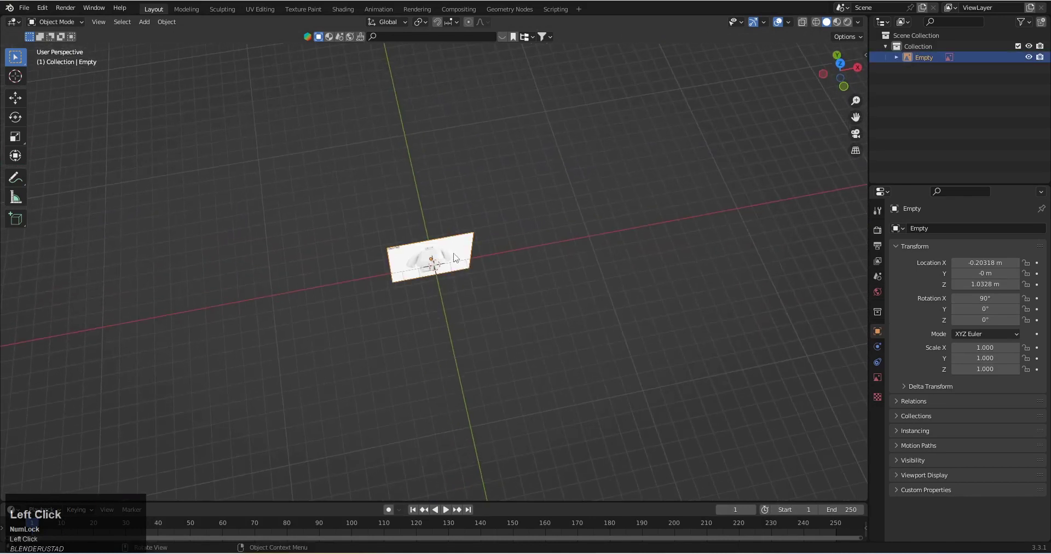
{"action": "key", "text": "g"}
{"action": "key", "text": "y"}
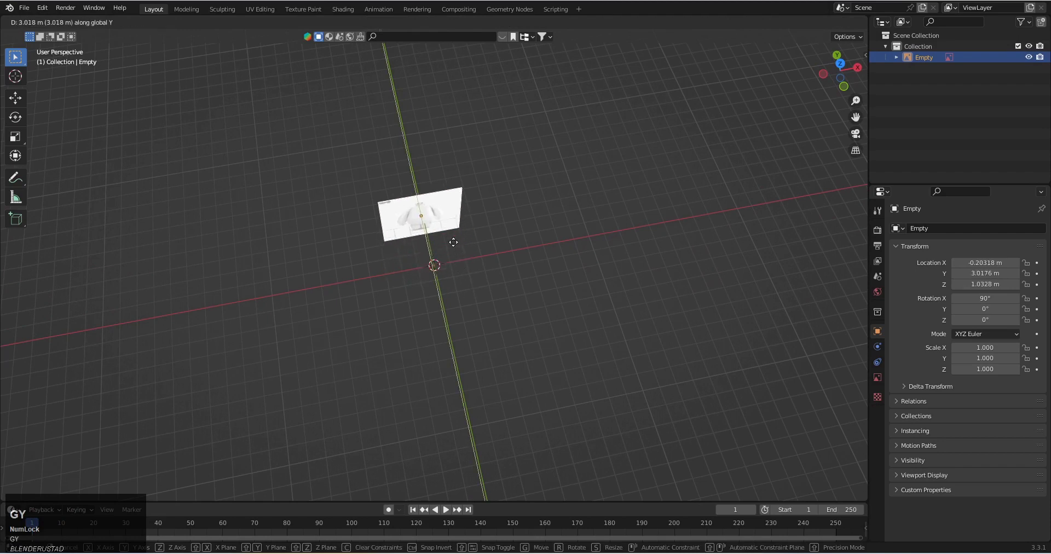
{"action": "left_click", "coordinate": [479, 259]}
{"action": "mouse_move", "coordinate": [478, 259]}
{"action": "middle_mouse_down"}
{"action": "mouse_move", "coordinate": [540, 211]}
{"action": "mouse_move", "coordinate": [511, 249]}
{"action": "middle_mouse_up"}
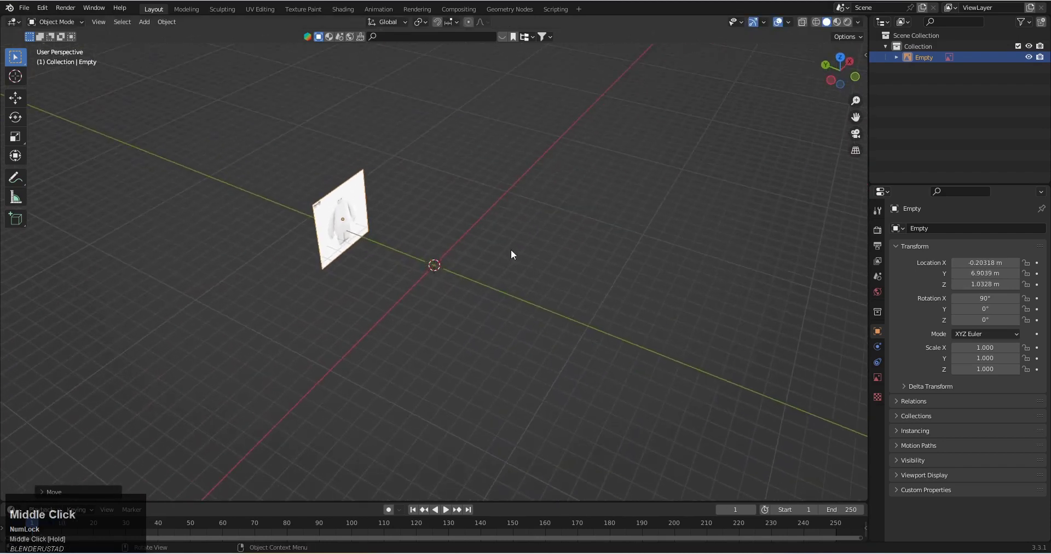
{"action": "scroll", "coordinate": [469, 281], "scroll_direction": "up", "scroll_amount": 3}
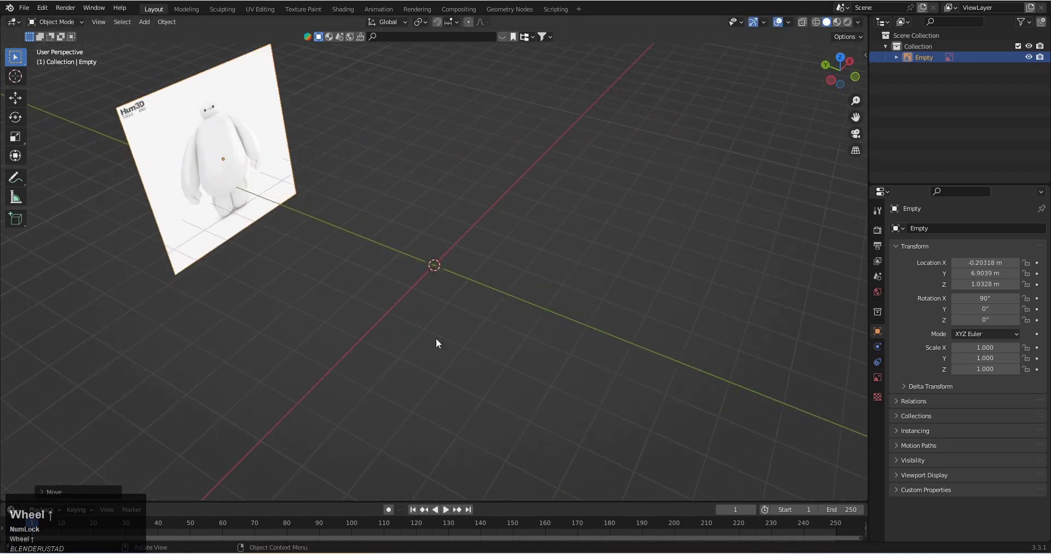
{"action": "left_click", "coordinate": [450, 322]}
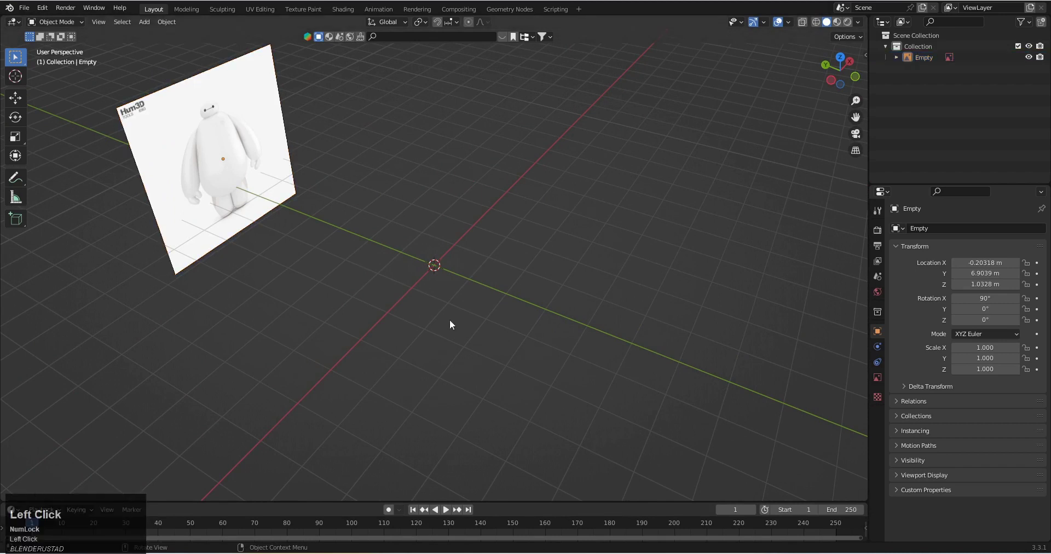
{"action": "key", "text": "KP_3"}
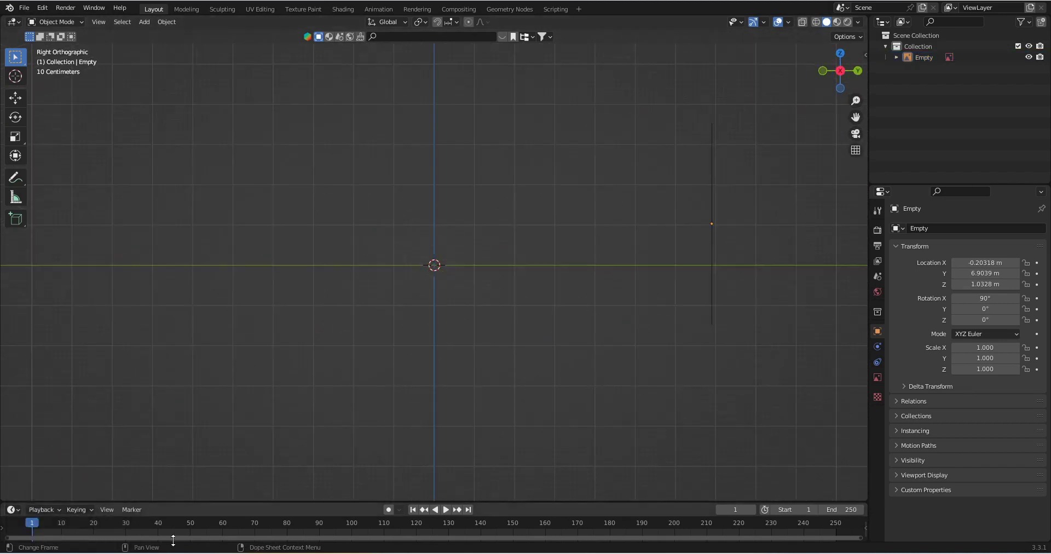
Drag the side Baymax webp into the right orthographic view as a reference image.
{"action": "mouse_move", "coordinate": [690, 501]}
{"action": "left_mouse_down"}
{"action": "mouse_move", "coordinate": [418, 250]}
{"action": "mouse_move", "coordinate": [438, 251]}
{"action": "left_mouse_up"}
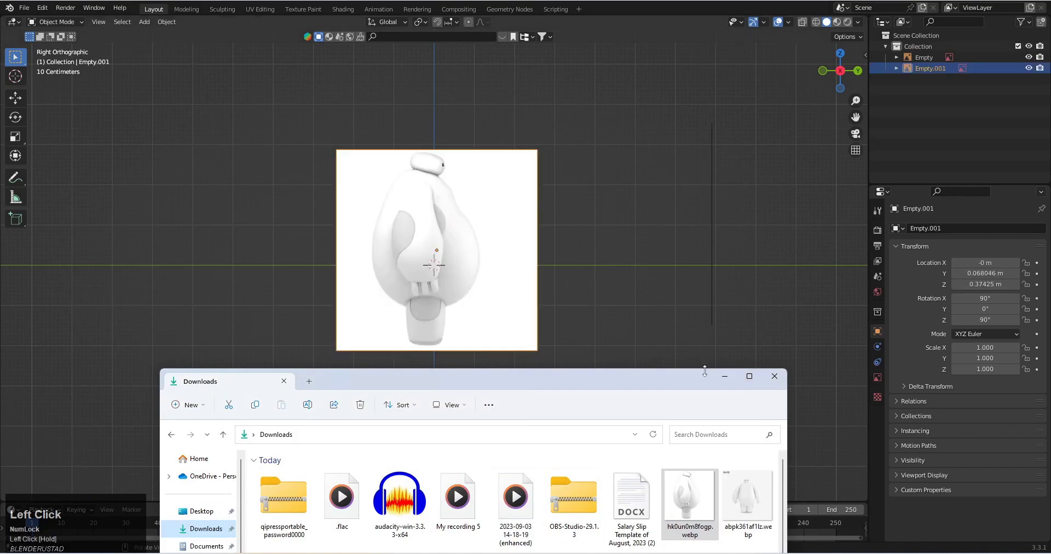
{"action": "left_click", "coordinate": [724, 376]}
{"action": "mouse_move", "coordinate": [345, 279]}
{"action": "middle_mouse_down"}
{"action": "mouse_move", "coordinate": [359, 298]}
{"action": "mouse_move", "coordinate": [407, 317]}
{"action": "middle_mouse_up"}
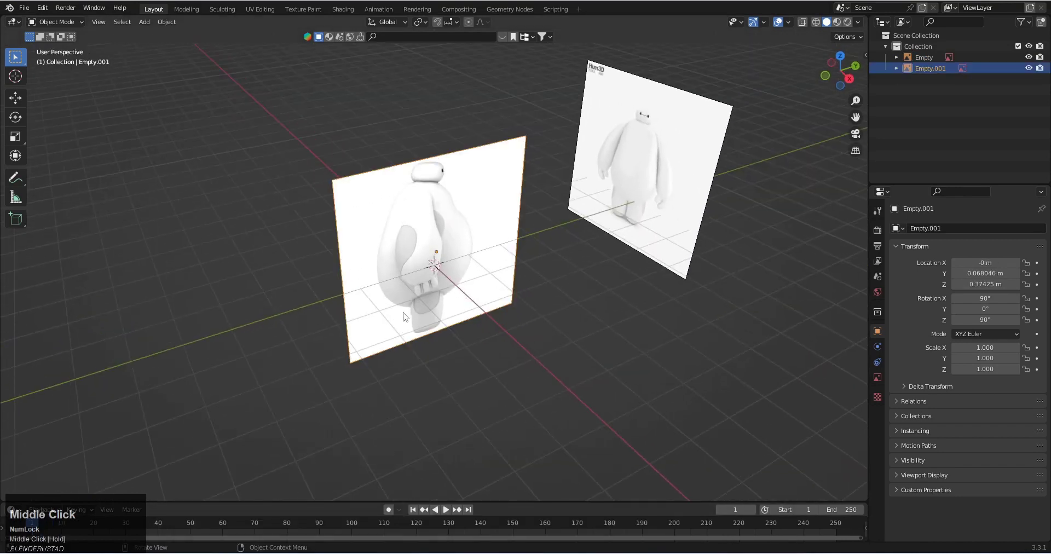
Move the side image along X to about -8.26 m and orbit to inspect both images.
{"action": "key", "text": "g"}
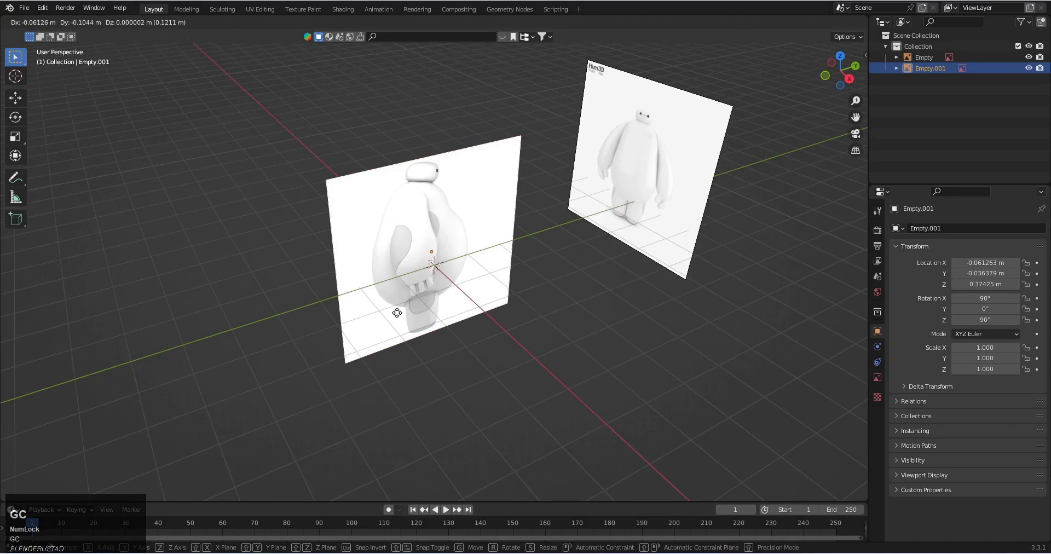
{"action": "left_click", "coordinate": [282, 216]}
{"action": "scroll", "coordinate": [427, 203], "scroll_direction": "up", "scroll_amount": 3}
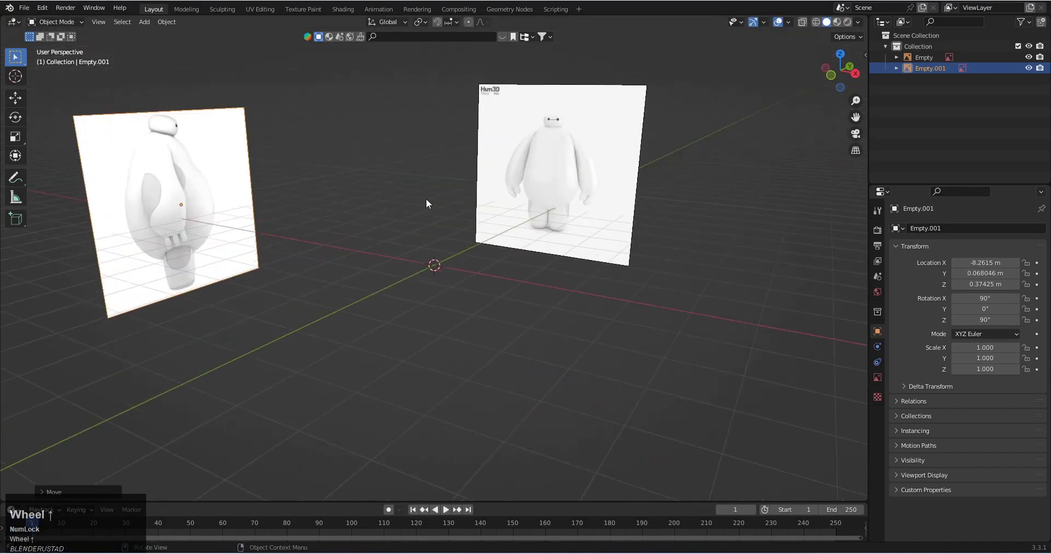
{"action": "scroll", "coordinate": [428, 203], "scroll_direction": "down", "scroll_amount": 3}
{"action": "mouse_move", "coordinate": [367, 209]}
{"action": "middle_mouse_down"}
{"action": "mouse_move", "coordinate": [439, 197]}
{"action": "mouse_move", "coordinate": [452, 209]}
{"action": "middle_mouse_up"}
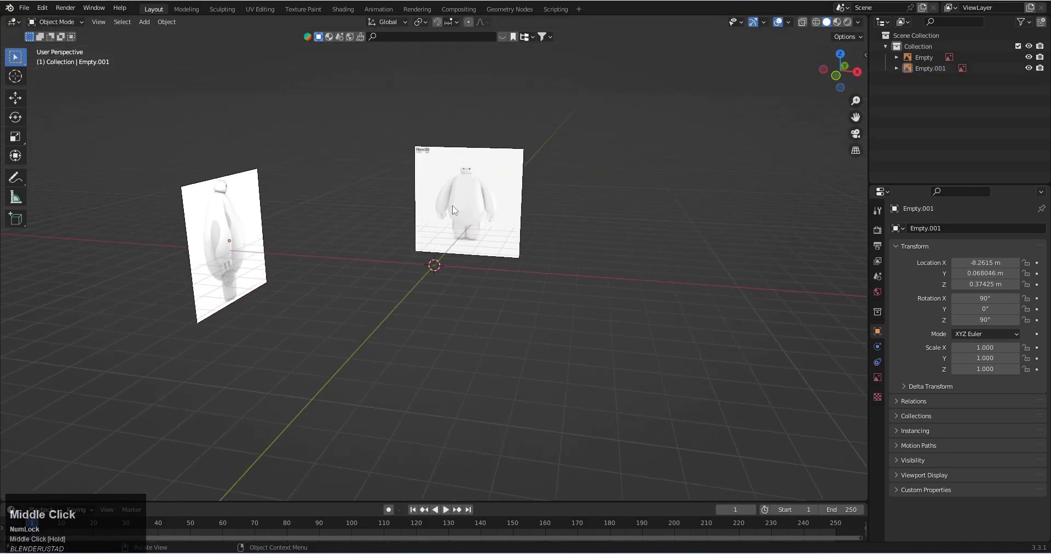
{"action": "mouse_move", "coordinate": [330, 261]}
{"action": "middle_mouse_down"}
{"action": "mouse_move", "coordinate": [223, 262]}
{"action": "mouse_move", "coordinate": [296, 286]}
{"action": "mouse_move", "coordinate": [551, 326]}
{"action": "middle_mouse_up"}
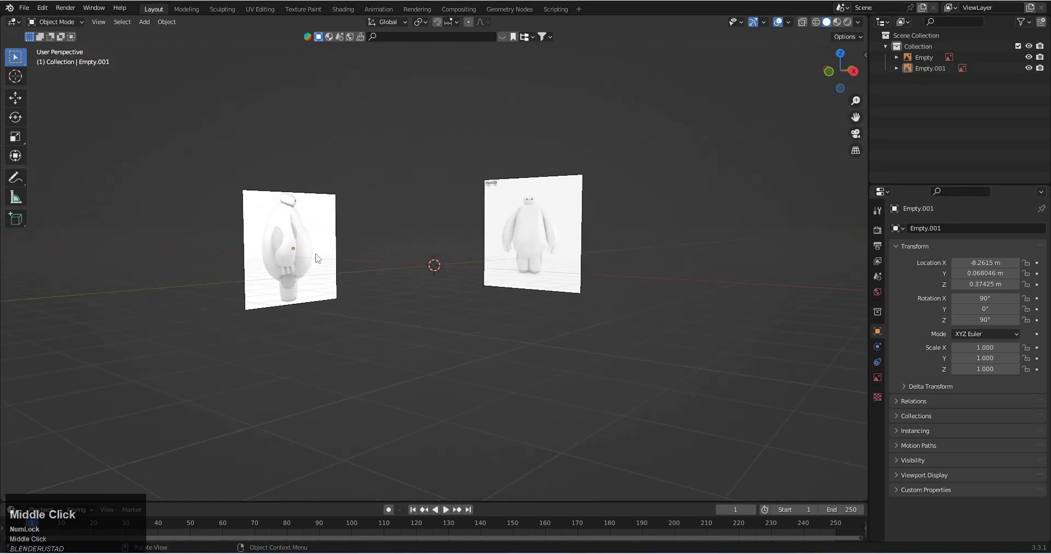
{"action": "mouse_move", "coordinate": [228, 282]}
{"action": "middle_mouse_down"}
{"action": "mouse_move", "coordinate": [415, 279]}
{"action": "mouse_move", "coordinate": [406, 298]}
{"action": "middle_mouse_up"}
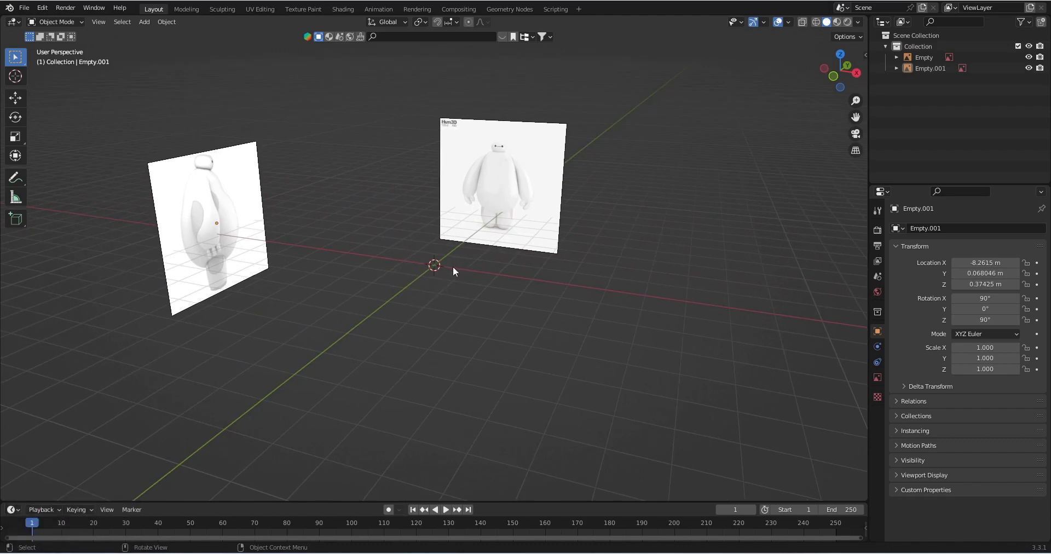
Orbit the view to a more frontal angle on both Baymax reference images.
{"action": "middle_click", "coordinate": [409, 257]}
{"action": "middle_click_drag", "start_coordinate": [393, 247], "coordinate": [415, 267]}
{"action": "middle_click_drag", "start_coordinate": [278, 263], "coordinate": [260, 246]}
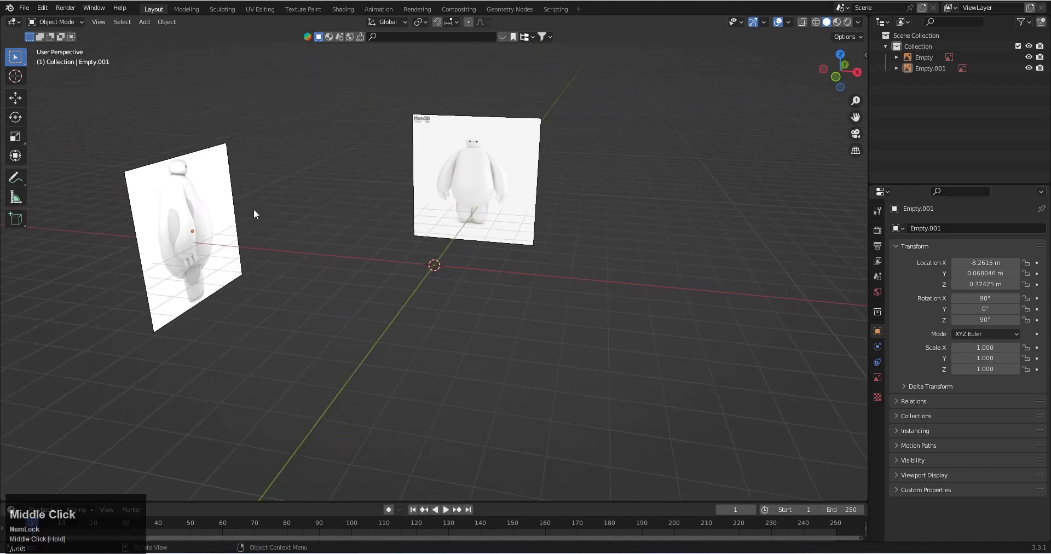
{"action": "mouse_move", "coordinate": [270, 277]}
{"action": "middle_mouse_down"}
{"action": "mouse_move", "coordinate": [451, 249]}
{"action": "mouse_move", "coordinate": [460, 260]}
{"action": "middle_mouse_up"}
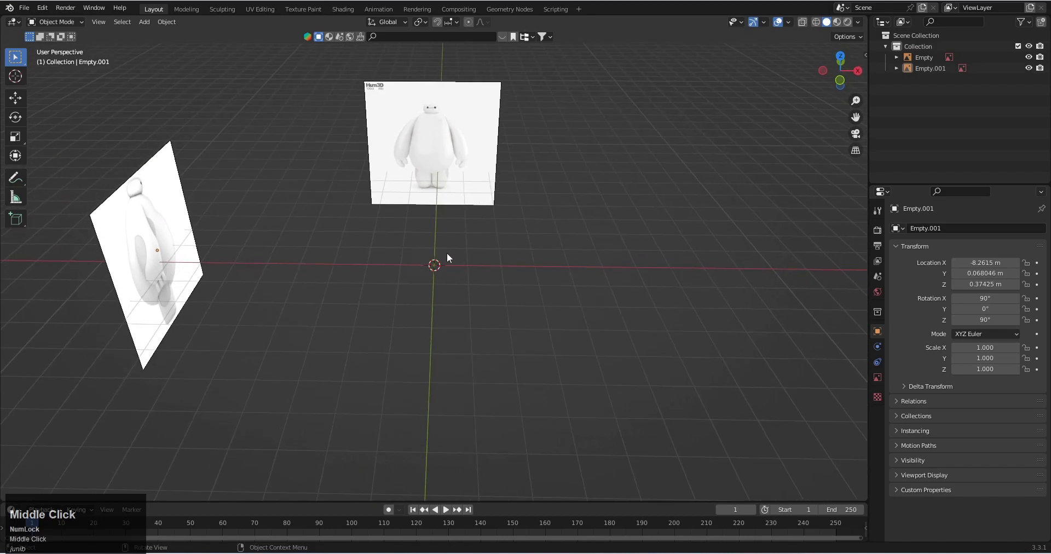
Add a mesh cube at the origin, switch to front view and turn on X-ray.
{"action": "key", "text": "shift+a"}
{"action": "mouse_move", "coordinate": [415, 254]}
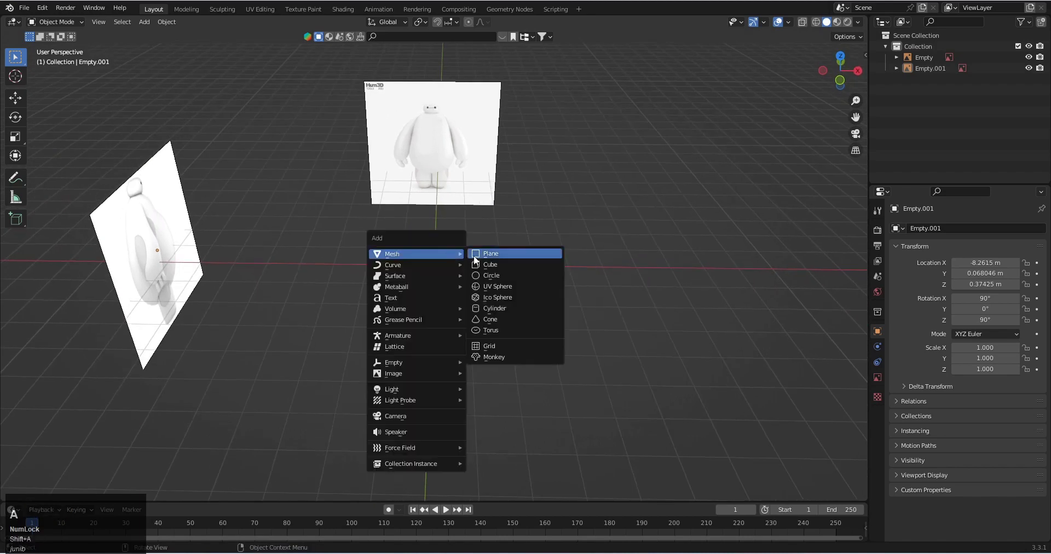
{"action": "left_click", "coordinate": [497, 264]}
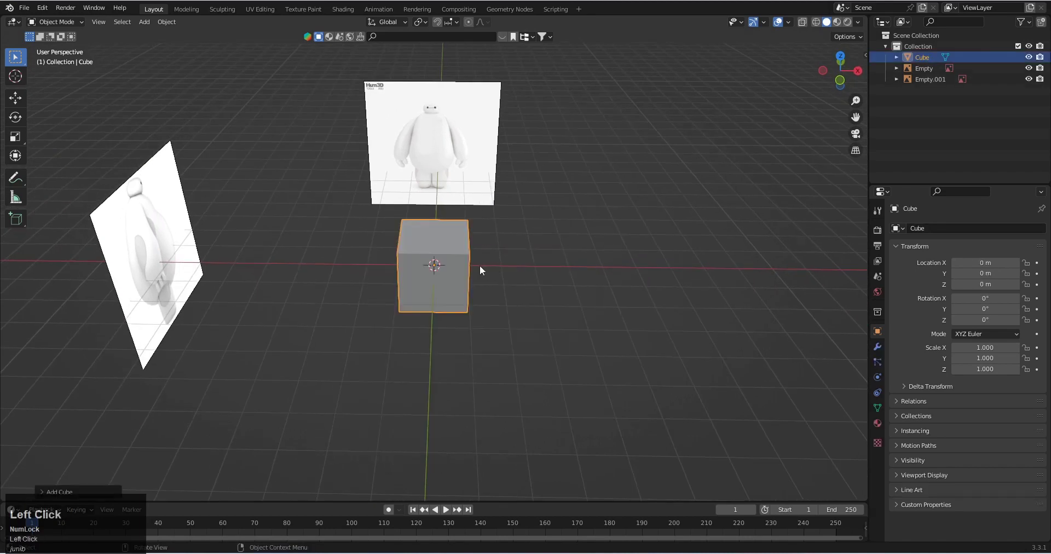
{"action": "key", "text": "KP_1"}
{"action": "scroll", "coordinate": [461, 265], "scroll_direction": "up", "scroll_amount": 3}
{"action": "key", "text": "z"}
Raise the front image along Z to about 1.82 m, feet at the cube's middle.
{"action": "left_click", "coordinate": [529, 264]}
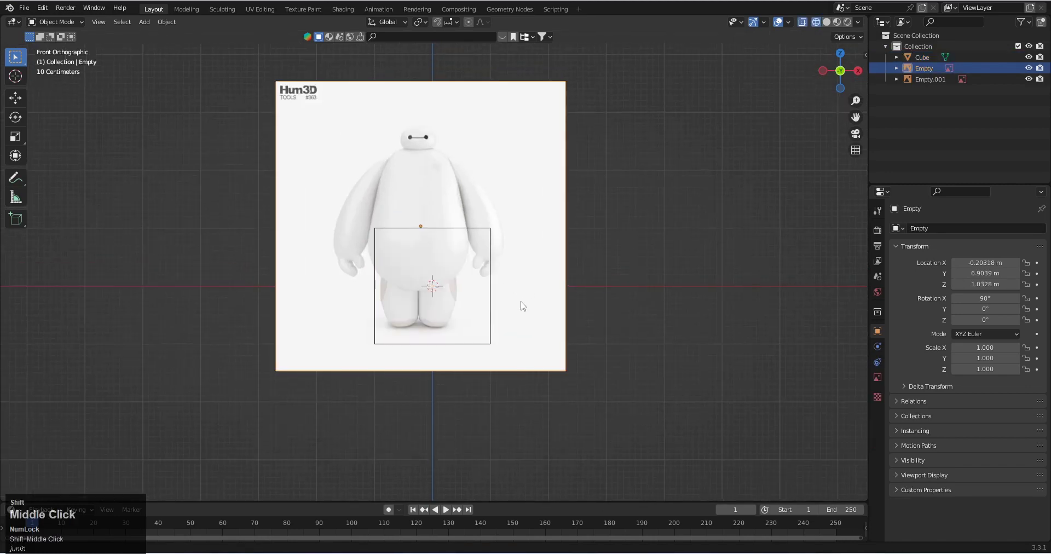
{"action": "middle_click_drag", "start_coordinate": [530, 264], "coordinate": [521, 303], "text": "shift"}
{"action": "key", "text": "g"}
{"action": "key", "text": "z"}
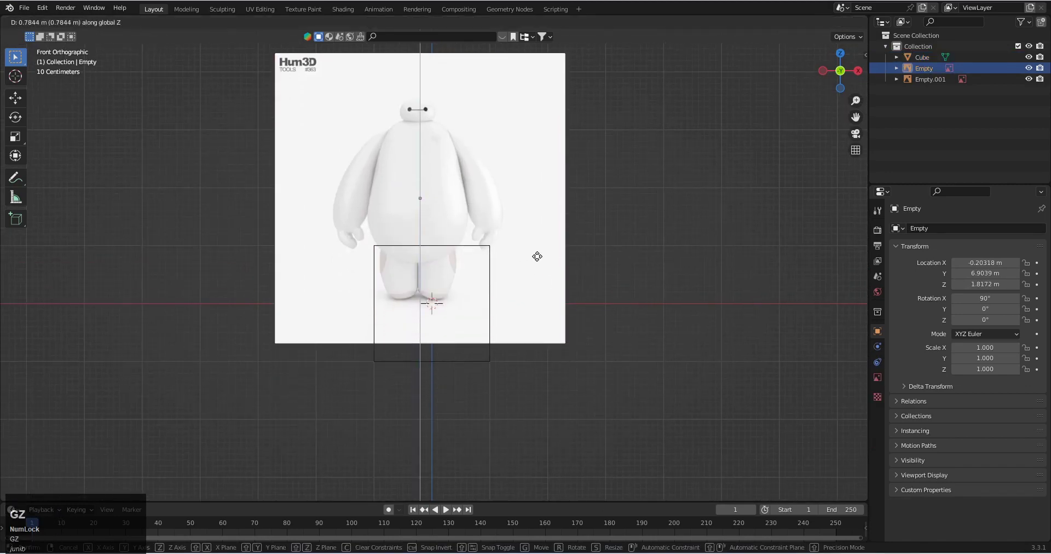
{"action": "left_click", "coordinate": [538, 256]}
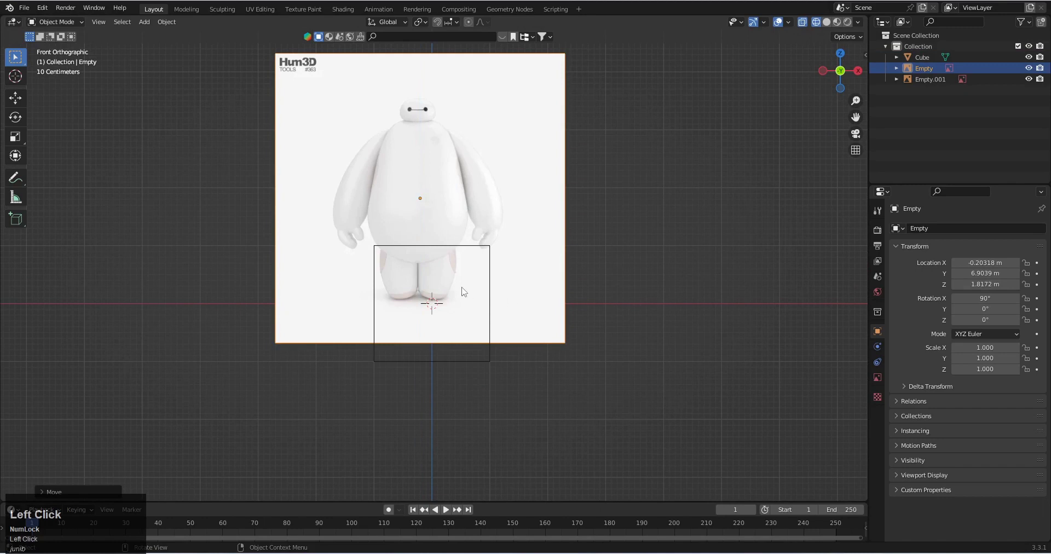
{"action": "scroll", "coordinate": [460, 290], "scroll_direction": "up", "scroll_amount": 2}
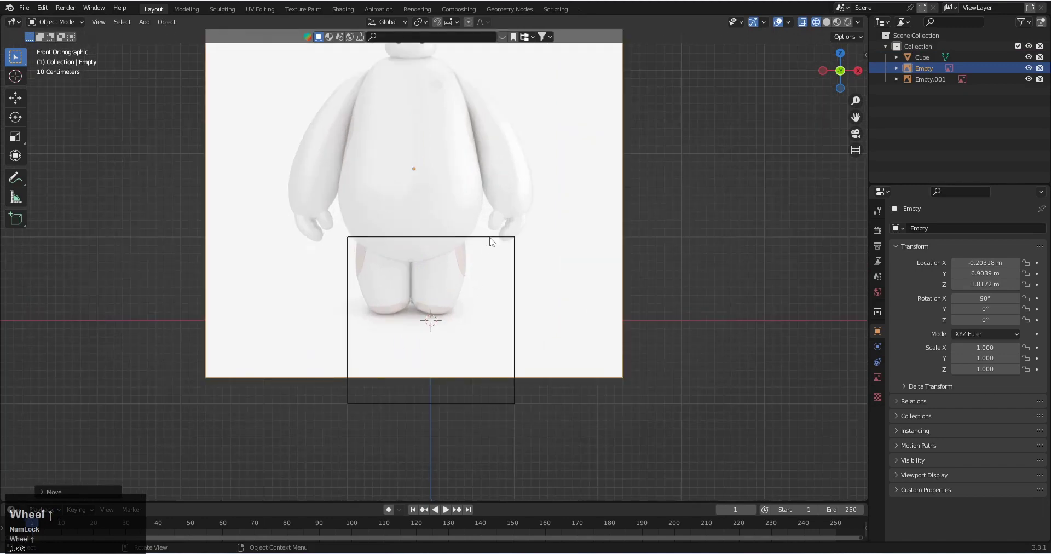
{"action": "left_click", "coordinate": [491, 237]}
{"action": "scroll", "coordinate": [515, 288], "scroll_direction": "down", "scroll_amount": 3}
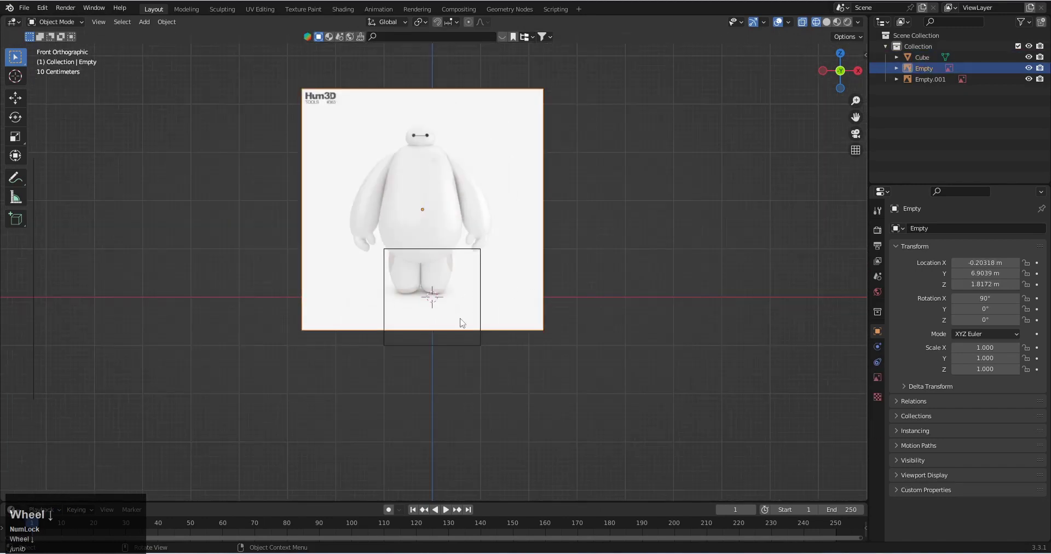
{"action": "scroll", "coordinate": [465, 321], "scroll_direction": "up", "scroll_amount": 1}
{"action": "left_click", "coordinate": [488, 301]}
Cut a centred horizontal edge loop around the cube in Edit Mode.
{"action": "key", "text": "Tab"}
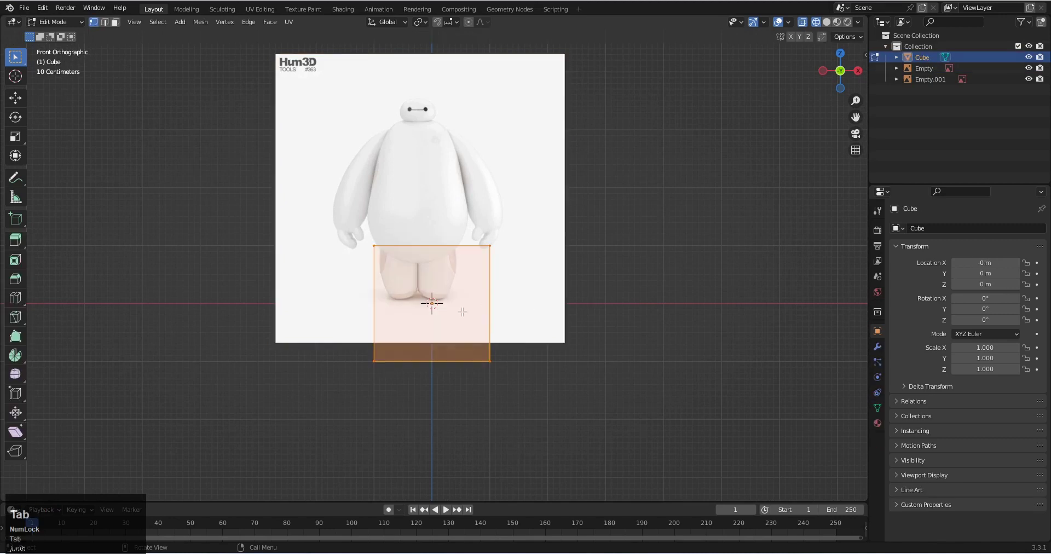
{"action": "key", "text": "Tab"}
{"action": "key", "text": "Tab"}
{"action": "key", "text": "ctrl+r"}
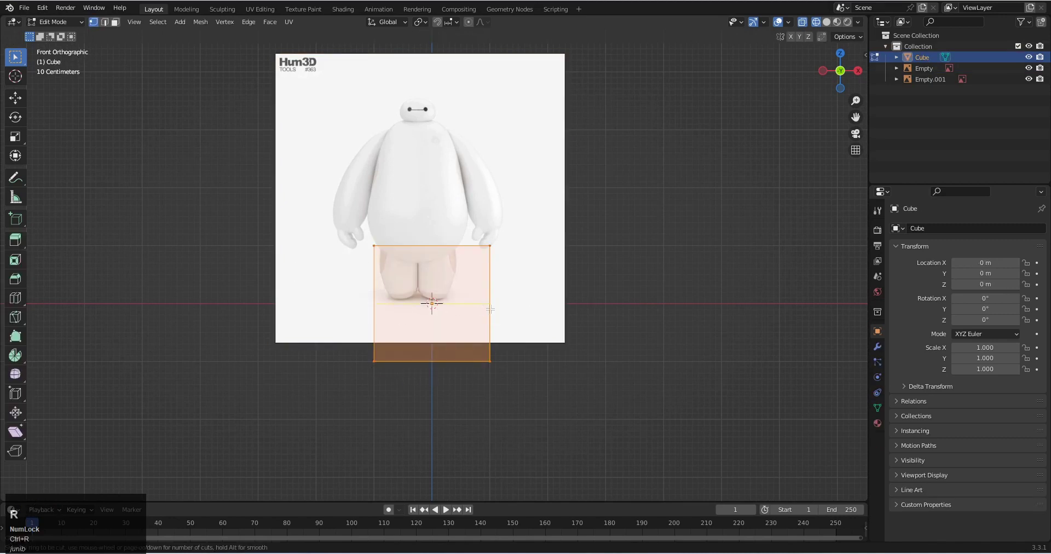
{"action": "left_click", "coordinate": [490, 309]}
{"action": "right_click", "coordinate": [582, 277]}
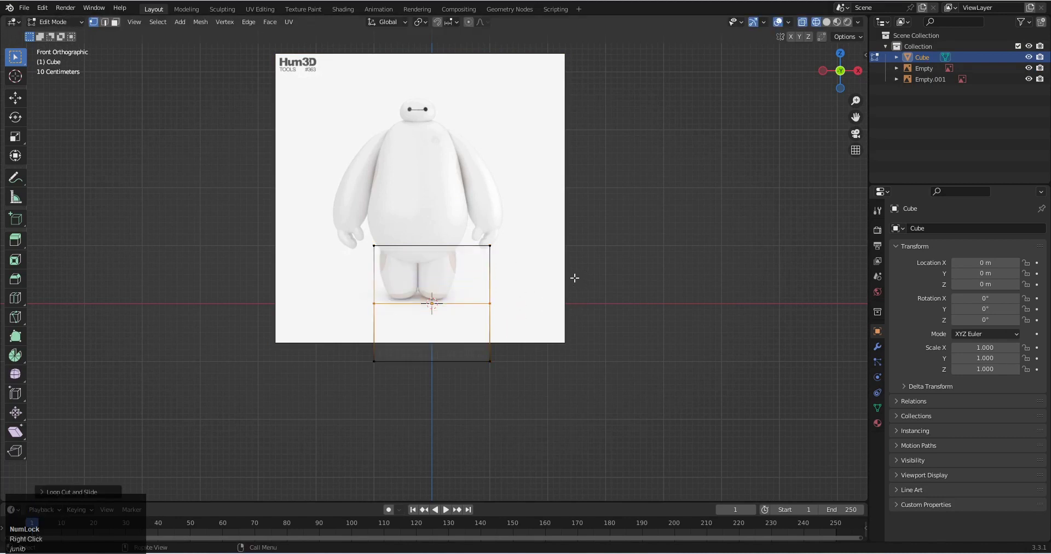
{"action": "key", "text": "Tab"}
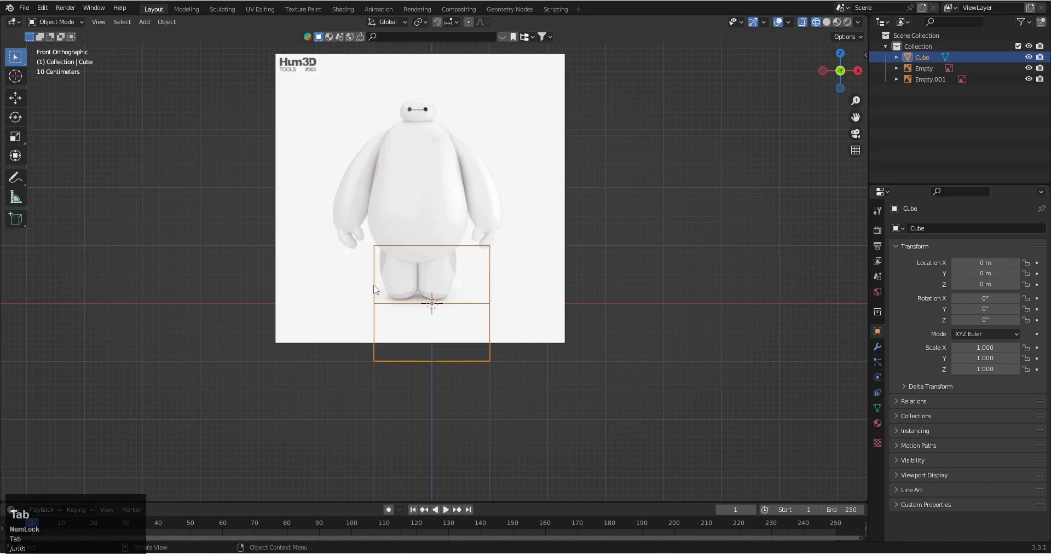
Nudge the front reference image down along Z to about 1.76 m.
{"action": "left_click", "coordinate": [475, 293]}
{"action": "scroll", "coordinate": [429, 288], "scroll_direction": "up", "scroll_amount": 2}
{"action": "scroll", "coordinate": [424, 288], "scroll_direction": "up", "scroll_amount": 2}
{"action": "key", "text": "g"}
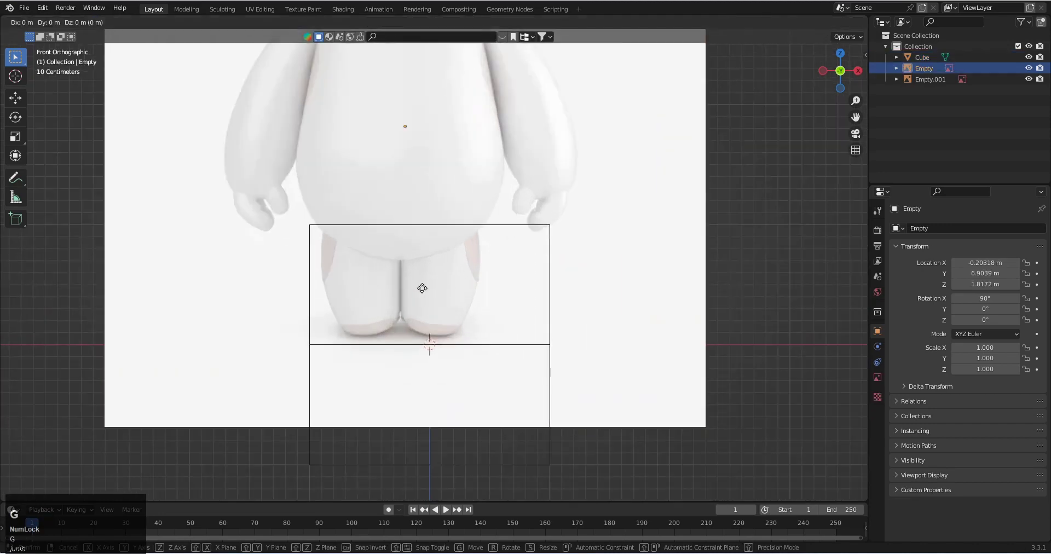
{"action": "key", "text": "z"}
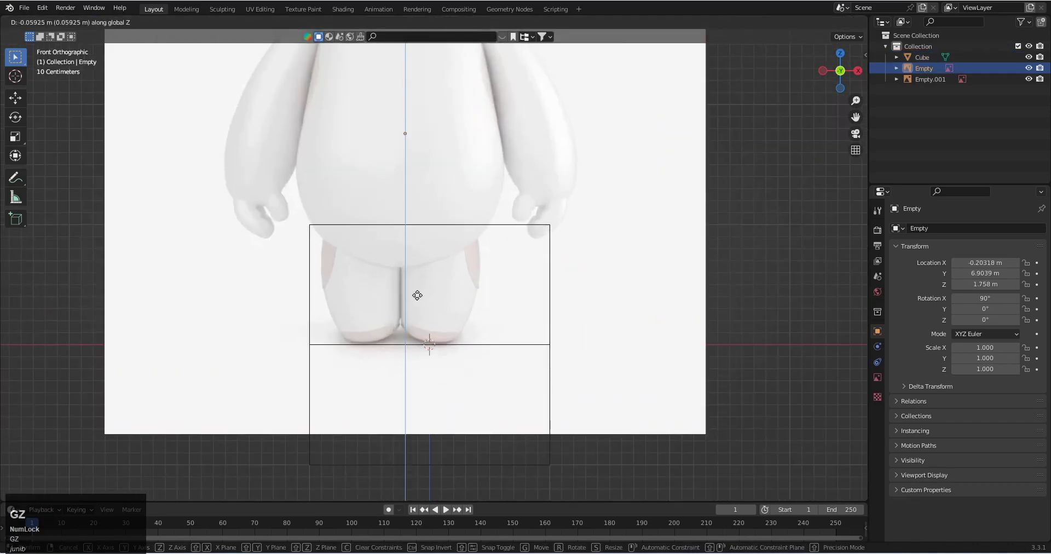
{"action": "left_click", "coordinate": [417, 295]}
{"action": "scroll", "coordinate": [419, 300], "scroll_direction": "down", "scroll_amount": 3}
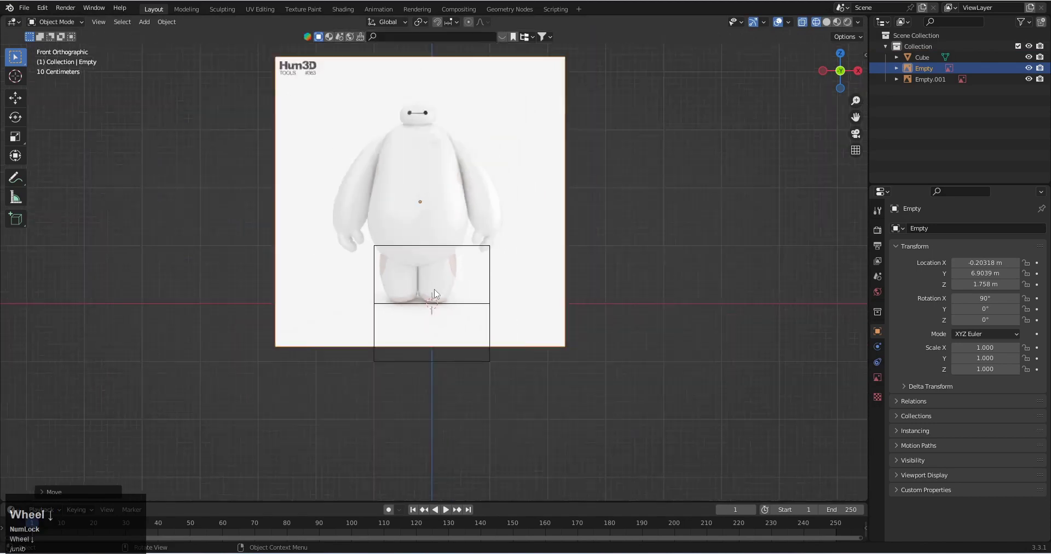
{"action": "scroll", "coordinate": [432, 312], "scroll_direction": "up", "scroll_amount": 1}
{"action": "scroll", "coordinate": [446, 326], "scroll_direction": "up", "scroll_amount": 1}
Add a centred vertical edge loop through the cube from front view.
{"action": "middle_click_drag", "start_coordinate": [446, 325], "coordinate": [496, 347]}
{"action": "left_click", "coordinate": [364, 310]}
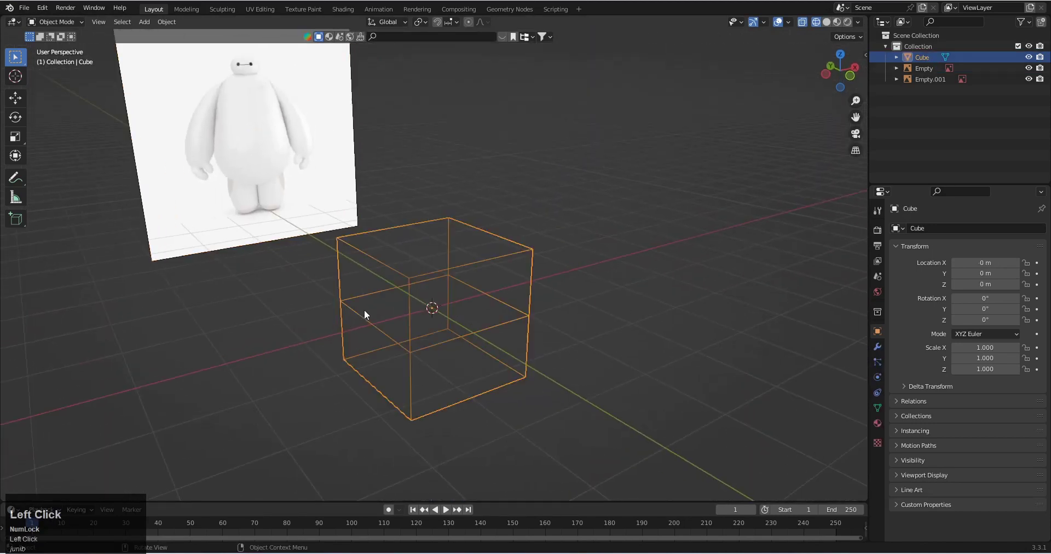
{"action": "middle_click_drag", "start_coordinate": [364, 310], "coordinate": [437, 285]}
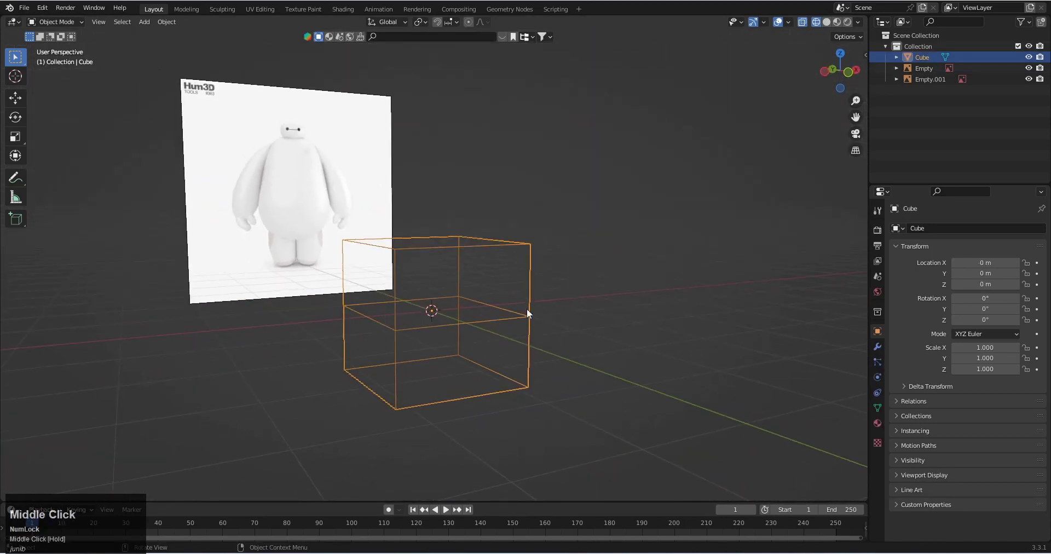
{"action": "mouse_move", "coordinate": [527, 313]}
{"action": "middle_mouse_down"}
{"action": "mouse_move", "coordinate": [532, 298]}
{"action": "mouse_move", "coordinate": [395, 324]}
{"action": "middle_mouse_up"}
{"action": "key", "text": "KP_1"}
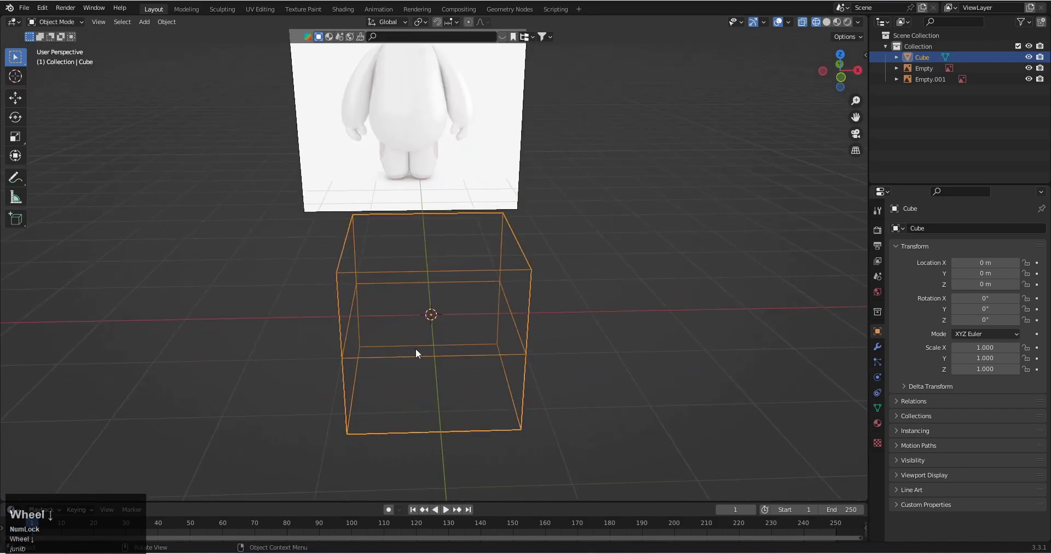
{"action": "key", "text": "Tab"}
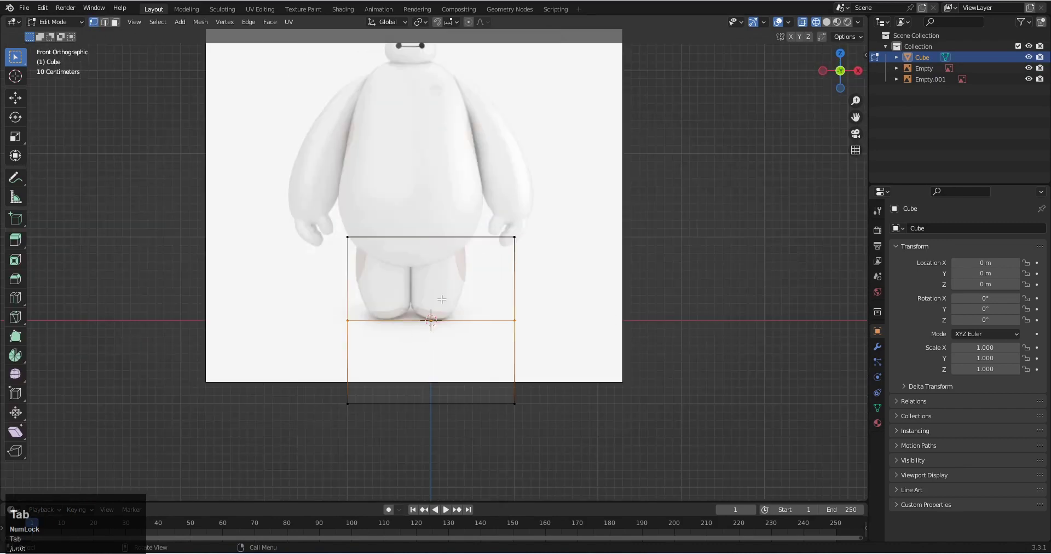
{"action": "left_click", "coordinate": [427, 243]}
{"action": "right_click", "coordinate": [427, 243]}
{"action": "key", "text": "Tab"}
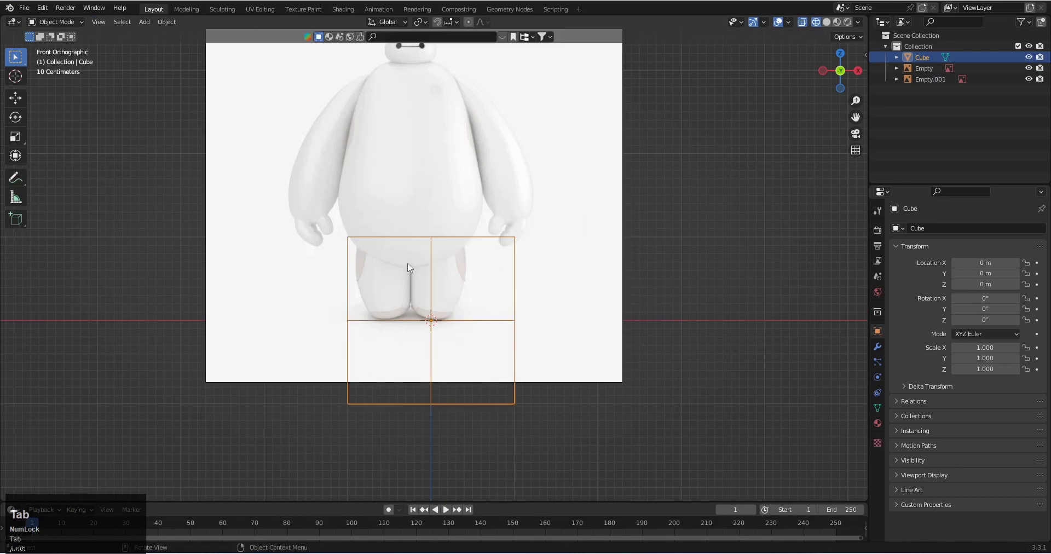
Slide the front Baymax image along X so it is centred on the cube.
{"action": "left_click", "coordinate": [484, 201]}
{"action": "key", "text": "g"}
{"action": "key", "text": "x"}
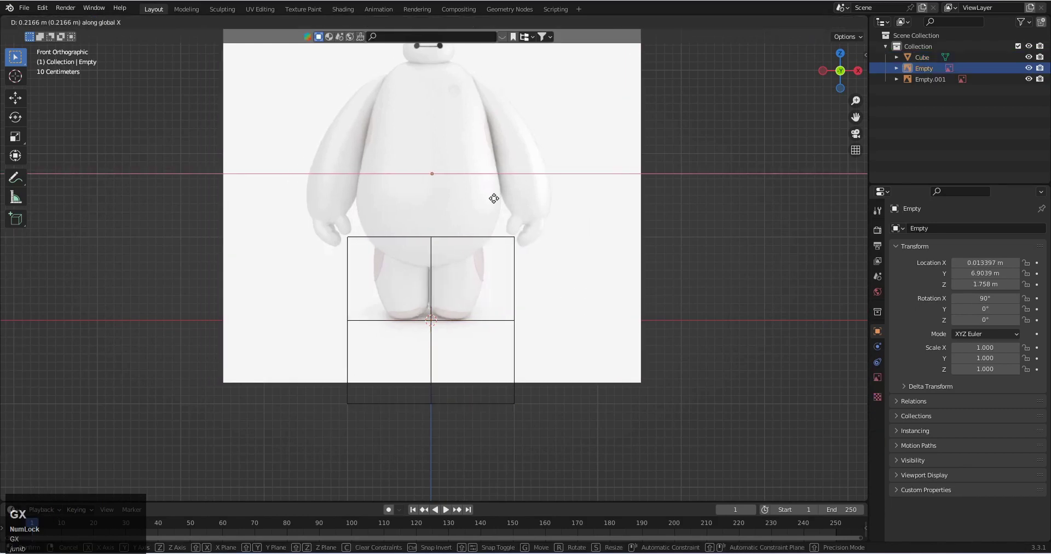
{"action": "left_click", "coordinate": [491, 204]}
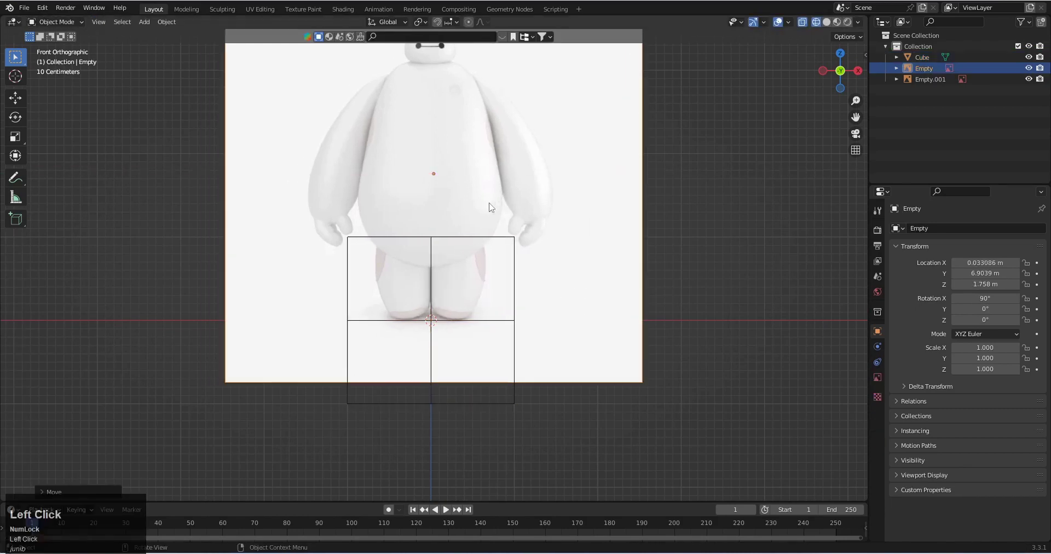
Move the cube guide up along Z, then lower it slightly to meet Baymax's feet.
{"action": "left_click", "coordinate": [458, 242]}
{"action": "key", "text": "g"}
{"action": "key", "text": "z"}
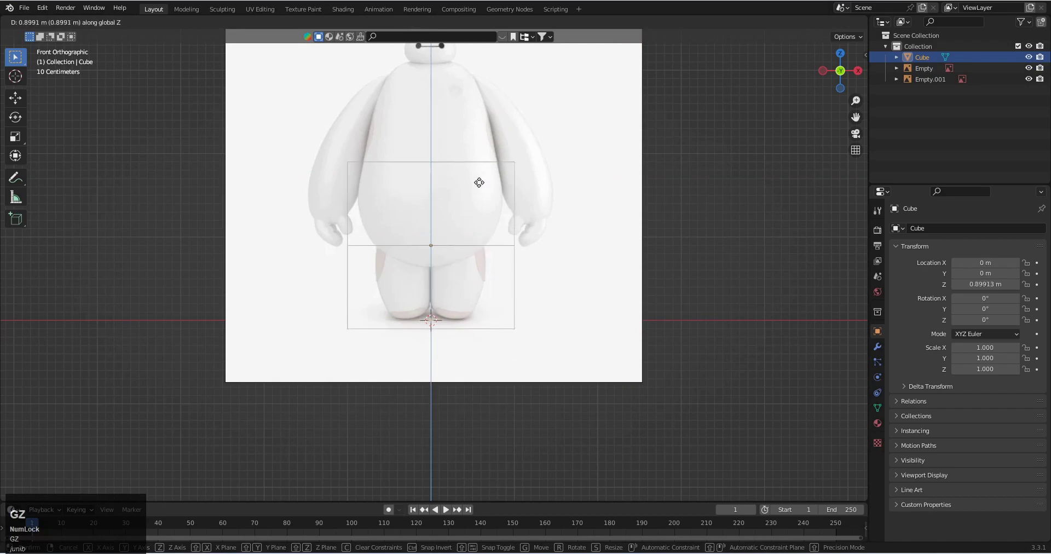
{"action": "left_click", "coordinate": [488, 97]}
{"action": "scroll", "coordinate": [527, 249], "scroll_direction": "up", "scroll_amount": 4, "text": "shift"}
{"action": "key", "text": "g"}
{"action": "key", "text": "z"}
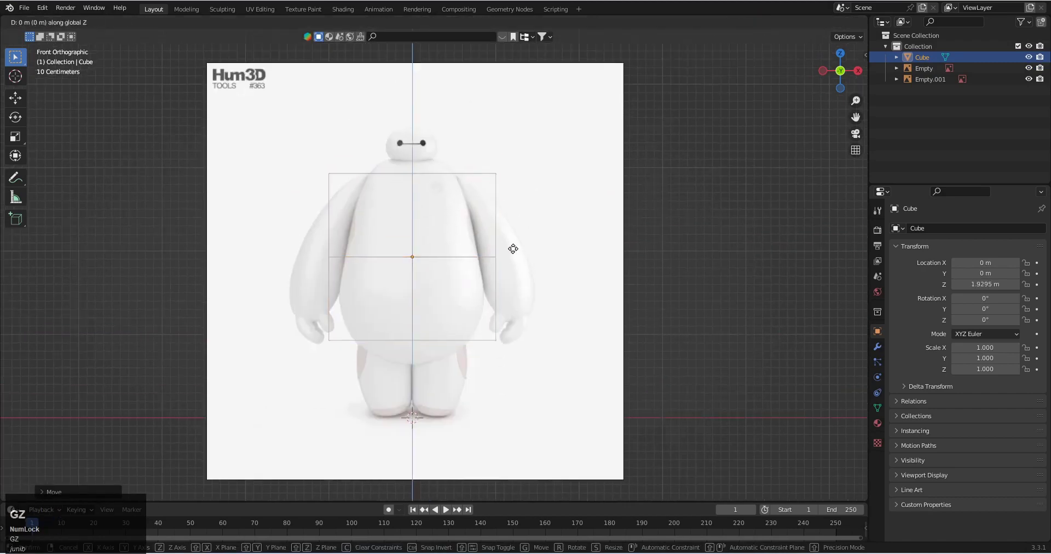
{"action": "left_click", "coordinate": [513, 273]}
Stretch the cube's height to 1.727 and nudge it up to span Baymax feet to head.
{"action": "key", "text": "s"}
{"action": "key", "text": "z"}
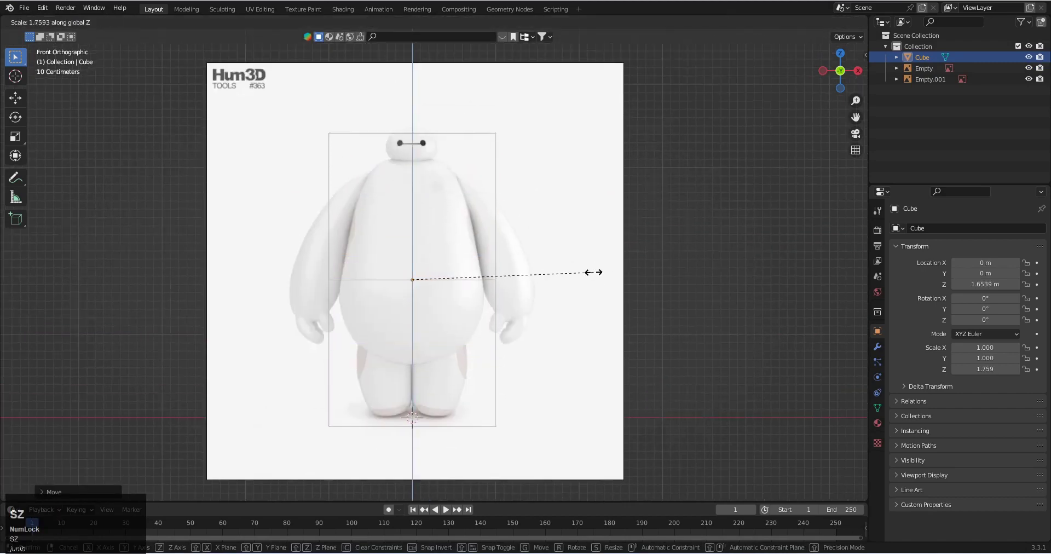
{"action": "left_click", "coordinate": [591, 272]}
{"action": "key", "text": "g"}
{"action": "key", "text": "z"}
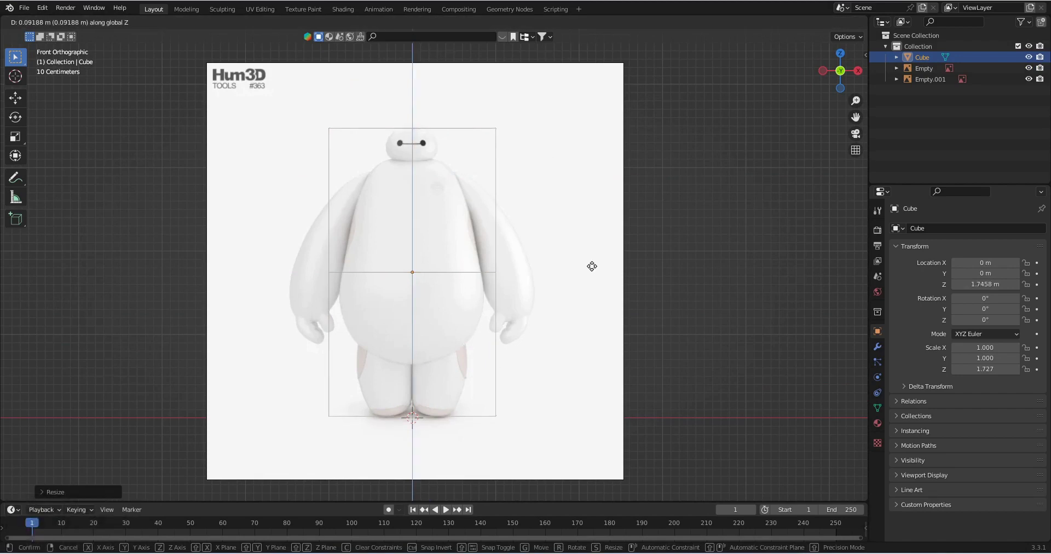
{"action": "left_click", "coordinate": [592, 270]}
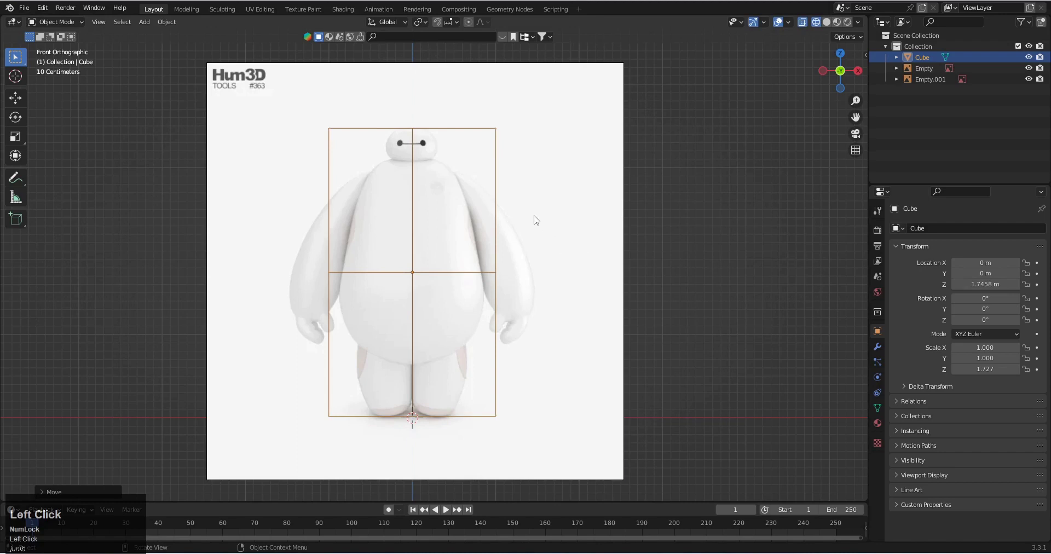
Switch the viewport to Solid shading in a perspective view of the cube.
{"action": "middle_click_drag", "start_coordinate": [536, 220], "coordinate": [541, 241], "text": "shift"}
{"action": "scroll", "coordinate": [460, 305], "scroll_direction": "up", "scroll_amount": 2}
{"action": "scroll", "coordinate": [348, 205], "scroll_direction": "up", "scroll_amount": 3}
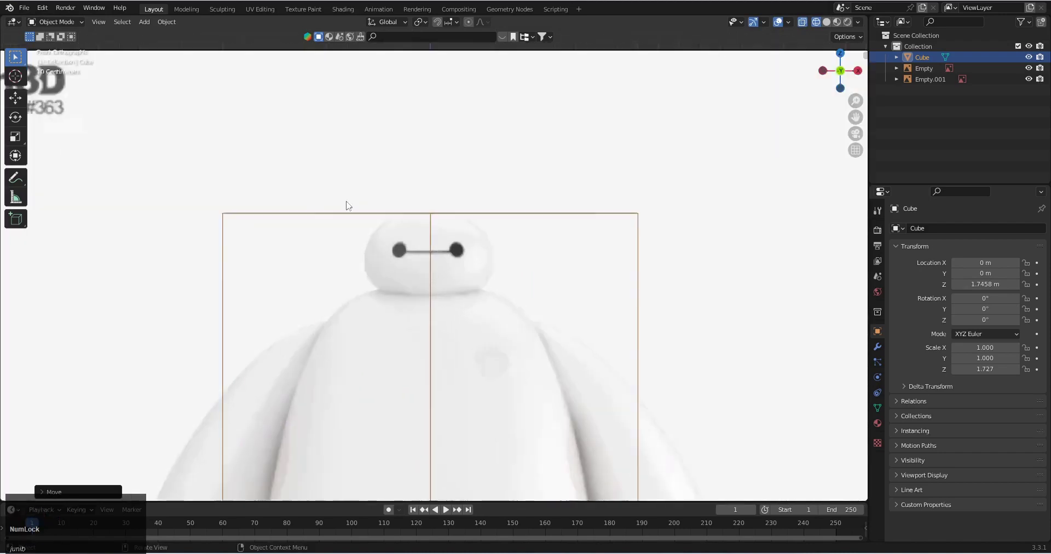
{"action": "scroll", "coordinate": [453, 252], "scroll_direction": "down", "scroll_amount": 4}
{"action": "scroll", "coordinate": [441, 255], "scroll_direction": "down", "scroll_amount": 3}
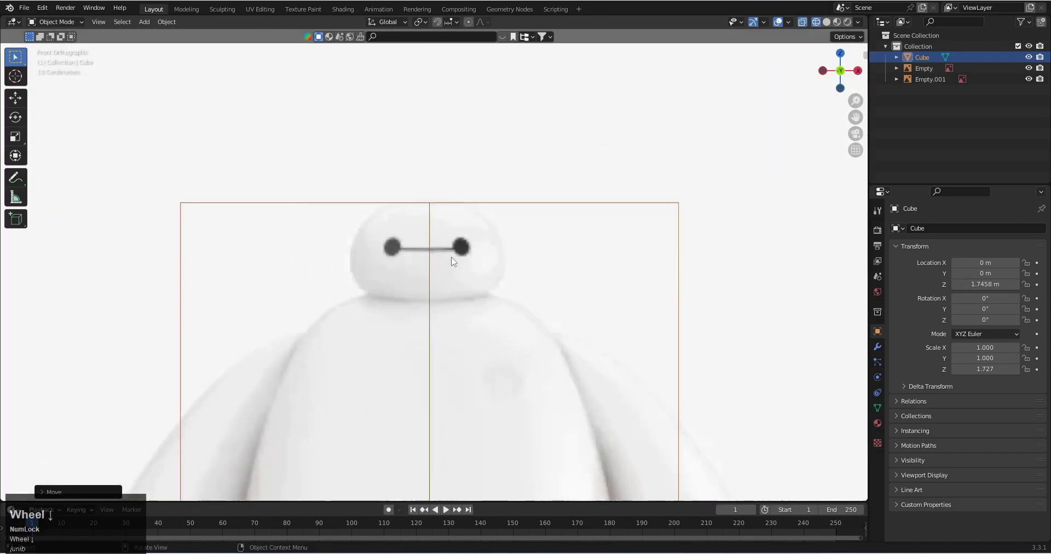
{"action": "scroll", "coordinate": [453, 258], "scroll_direction": "down", "scroll_amount": 3}
{"action": "middle_click_drag", "start_coordinate": [453, 258], "coordinate": [356, 328]}
{"action": "key", "text": "z"}
{"action": "middle_click_drag", "start_coordinate": [571, 333], "coordinate": [384, 321]}
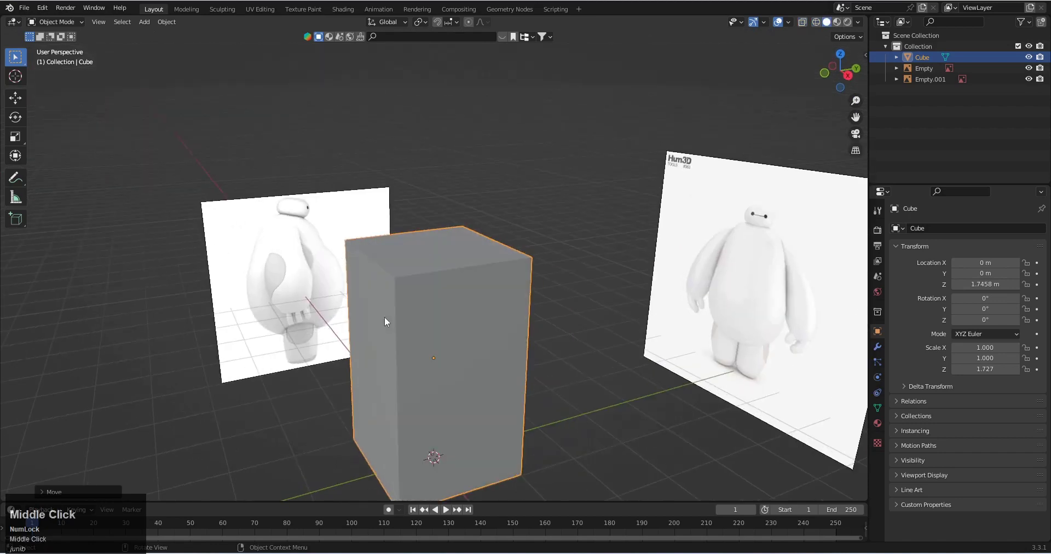
In Edit Mode, add a vertical loop cut through the middle of the cube.
{"action": "key", "text": "Tab"}
{"action": "key", "text": "ctrl+KP_4"}
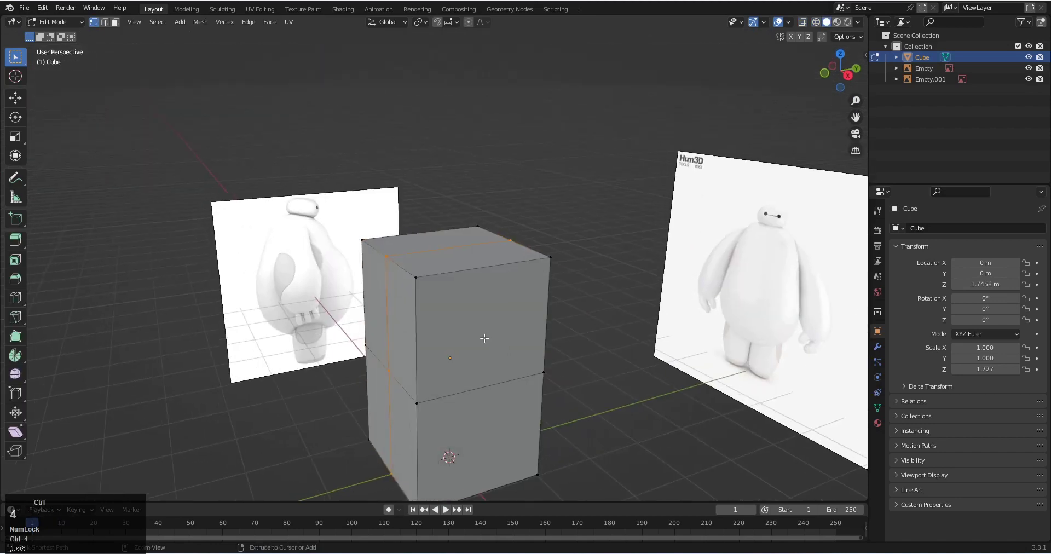
{"action": "key", "text": "KP_1"}
{"action": "middle_click_drag", "start_coordinate": [472, 306], "coordinate": [481, 330]}
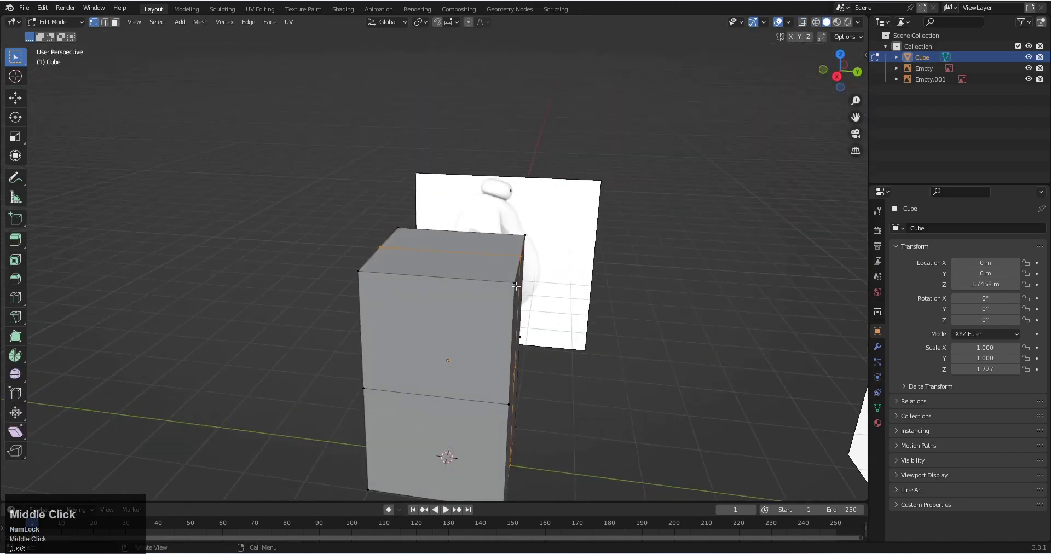
{"action": "key", "text": "ctrl+r"}
{"action": "left_click", "coordinate": [472, 306]}
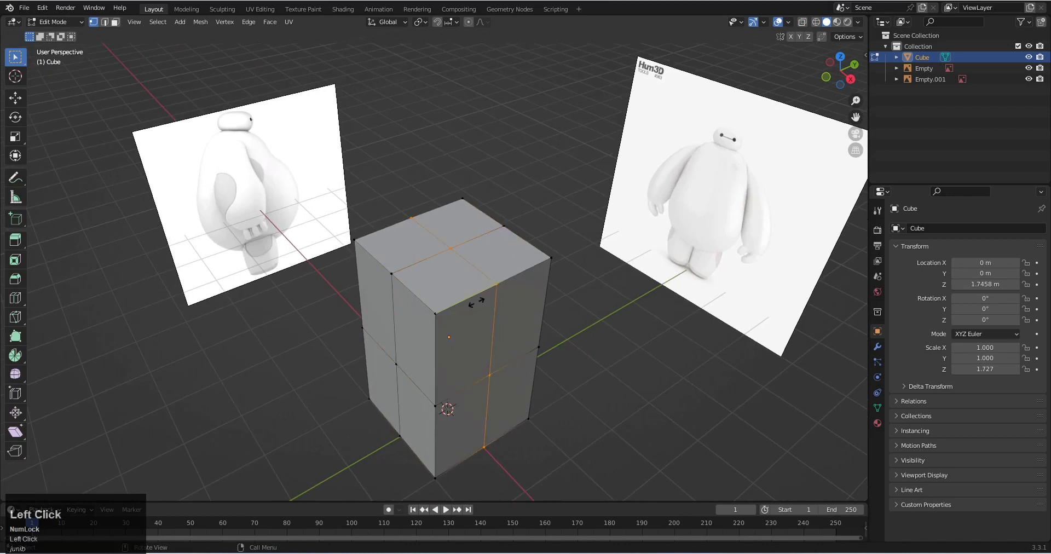
{"action": "right_click", "coordinate": [512, 296]}
Switch to the right side view in wireframe and leave Edit Mode.
{"action": "key", "text": "KP_3"}
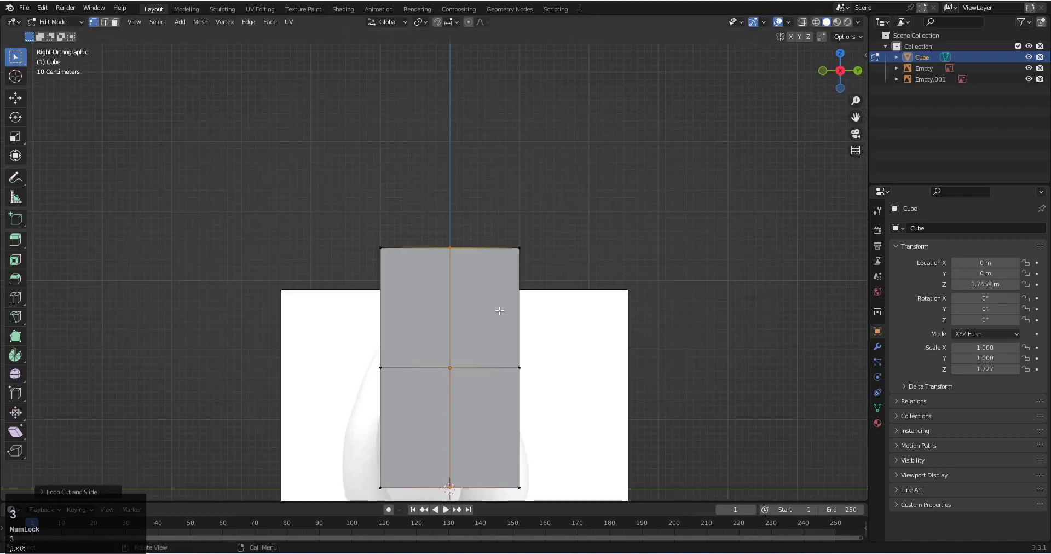
{"action": "key", "text": "shift+z"}
{"action": "key", "text": "Tab"}
Back in Object Mode, raise the side image along Z and shrink it toward the cube's height.
{"action": "left_click", "coordinate": [601, 357]}
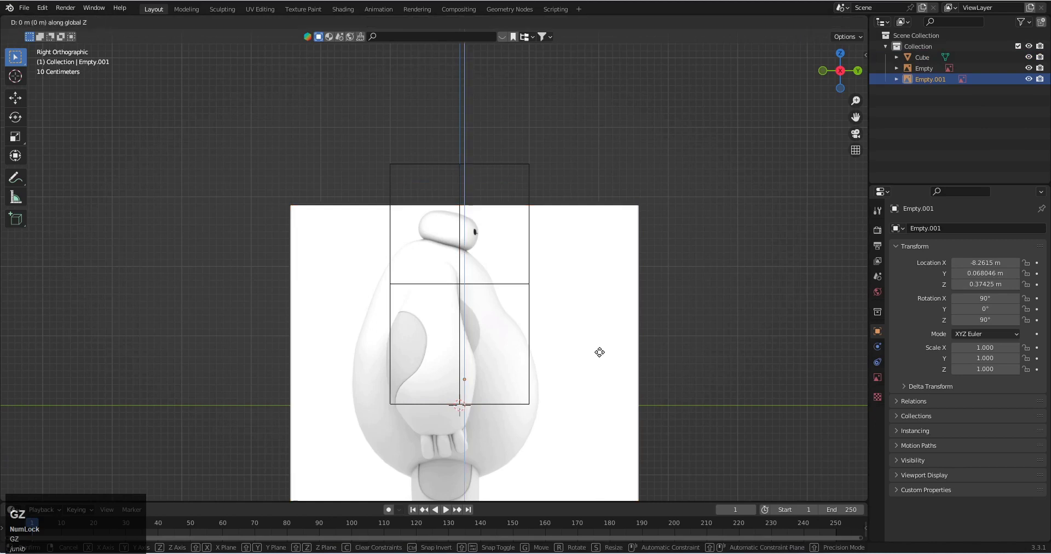
{"action": "key", "text": "g"}
{"action": "key", "text": "z"}
{"action": "left_click", "coordinate": [624, 261]}
{"action": "key", "text": "s"}
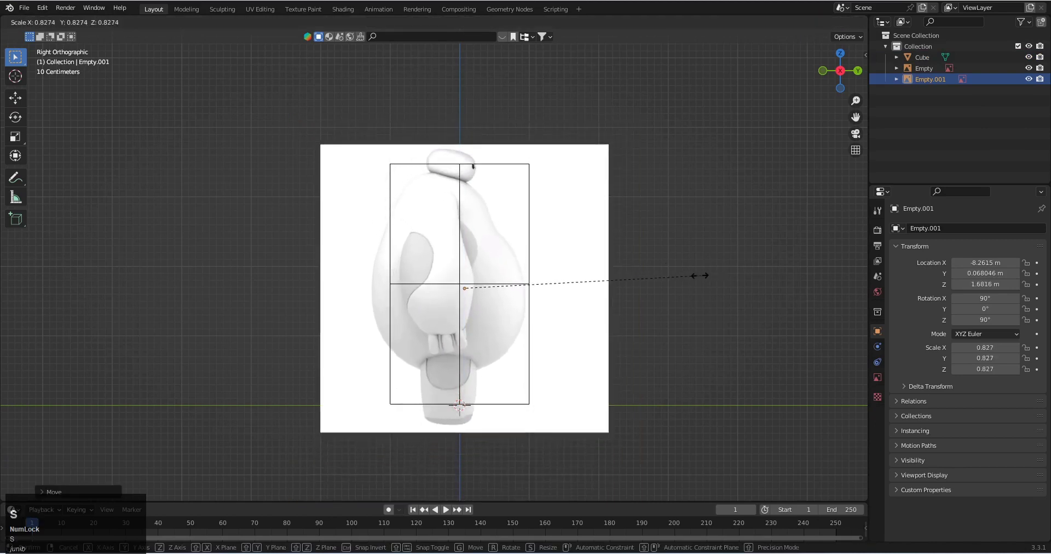
{"action": "left_click", "coordinate": [673, 280]}
{"action": "key", "text": "g"}
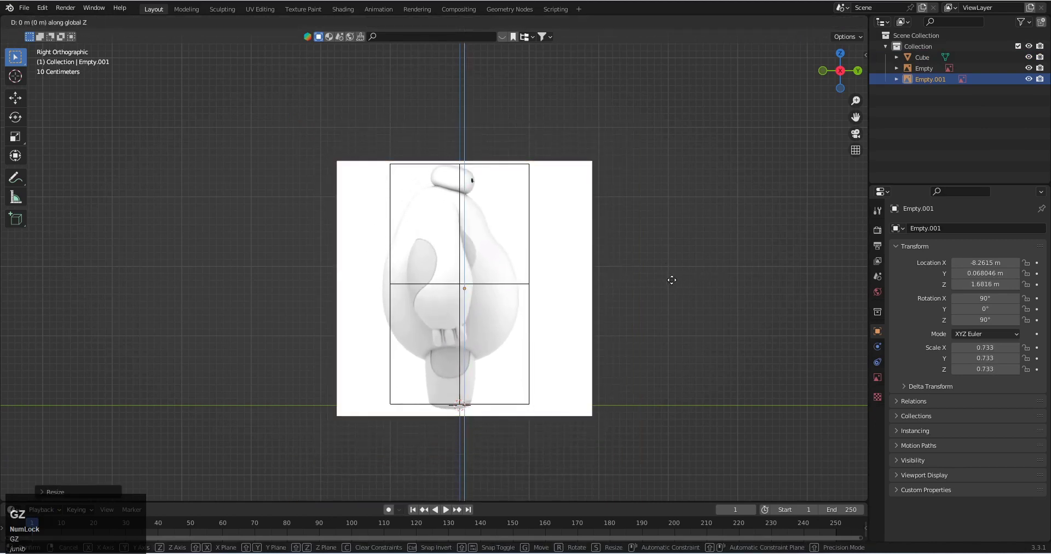
{"action": "left_click", "coordinate": [674, 283]}
Fine-tune the side image's height and scale until it fits the cube at 0.720.
{"action": "key", "text": "s"}
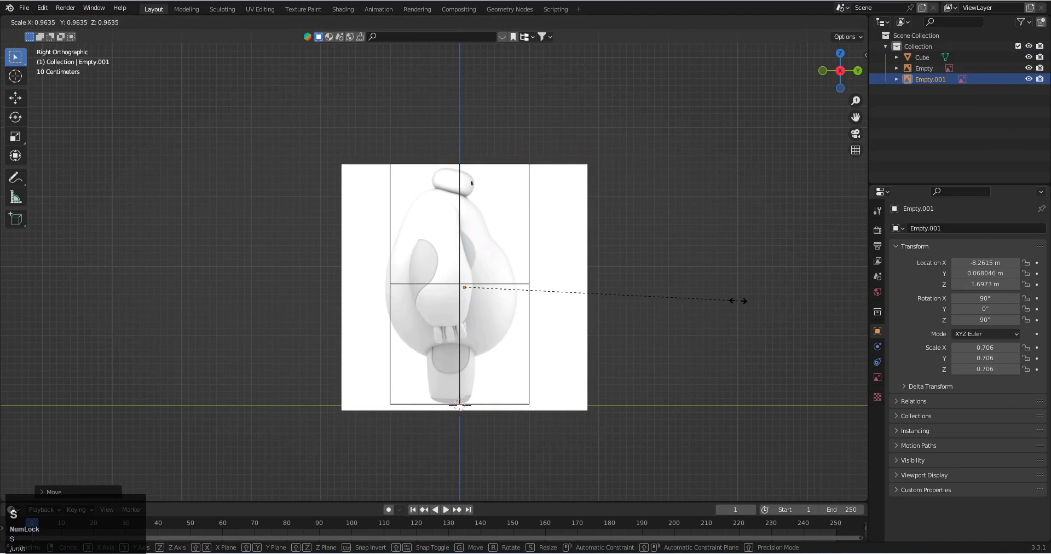
{"action": "left_click", "coordinate": [715, 303]}
{"action": "scroll", "coordinate": [715, 304], "scroll_direction": "up", "scroll_amount": 2}
{"action": "key", "text": "g"}
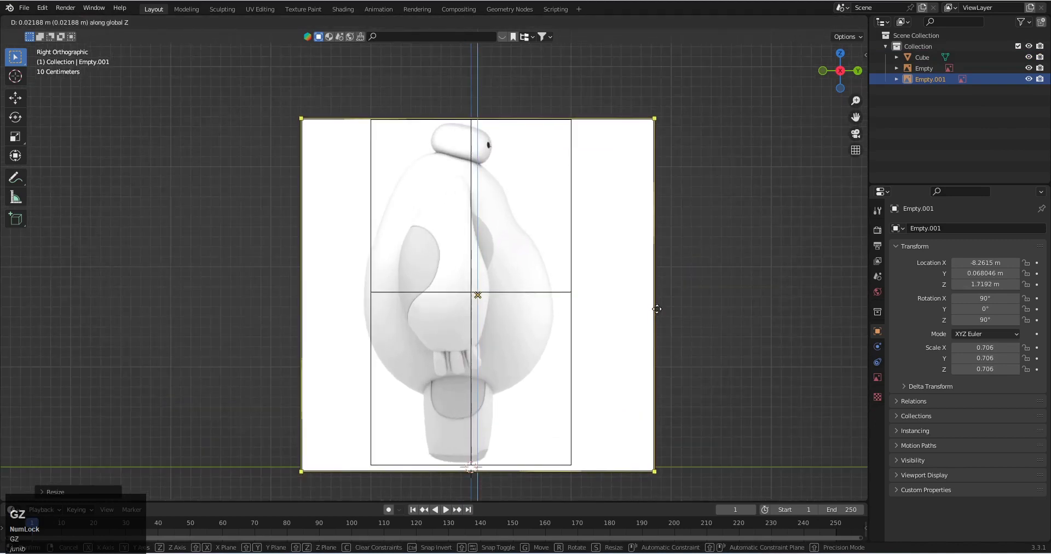
{"action": "left_click", "coordinate": [670, 310]}
{"action": "key", "text": "s"}
{"action": "left_click", "coordinate": [673, 312]}
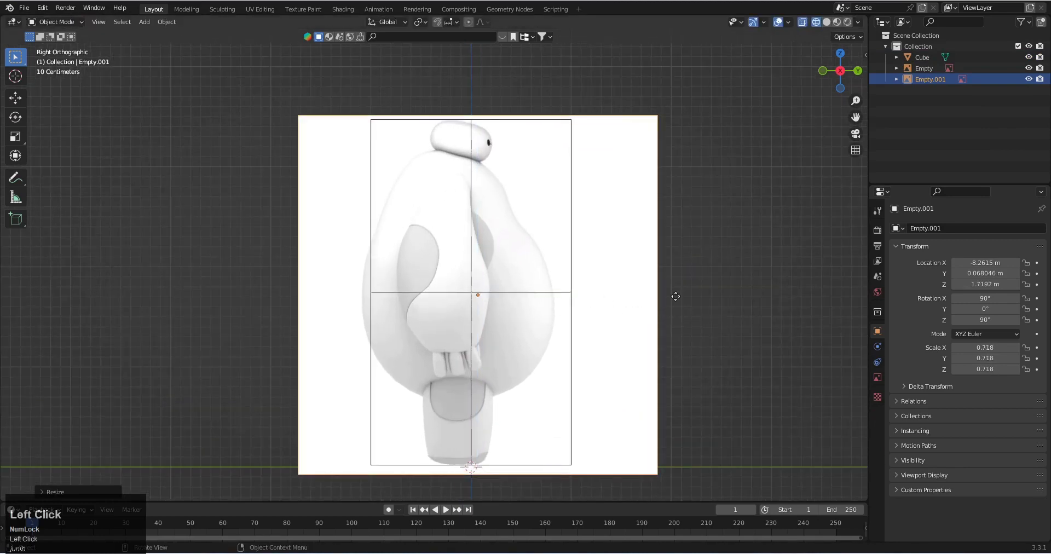
{"action": "scroll", "coordinate": [597, 295], "scroll_direction": "down", "scroll_amount": 1}
{"action": "key", "text": "g"}
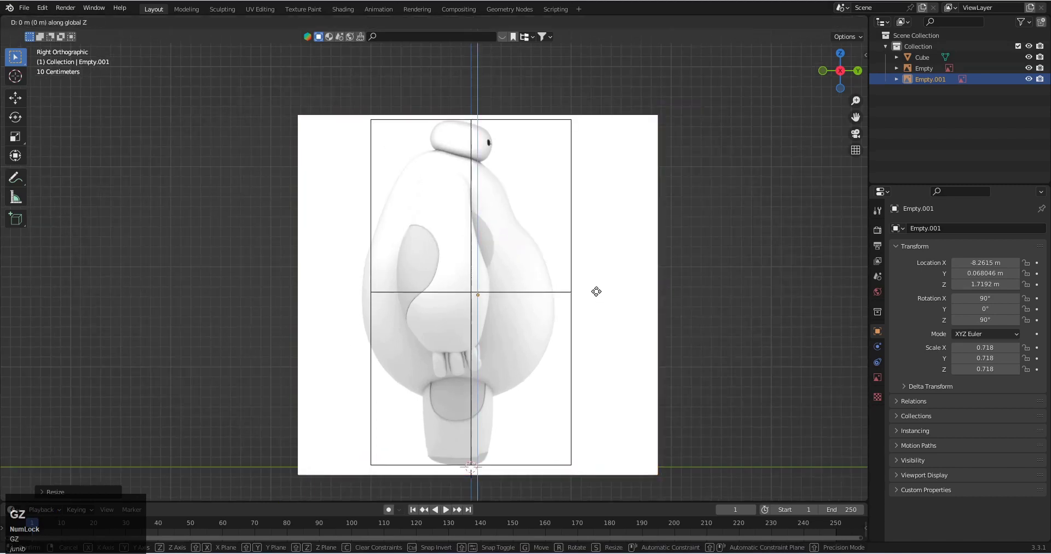
{"action": "left_click", "coordinate": [600, 293]}
{"action": "key", "text": "s"}
{"action": "left_click", "coordinate": [668, 304]}
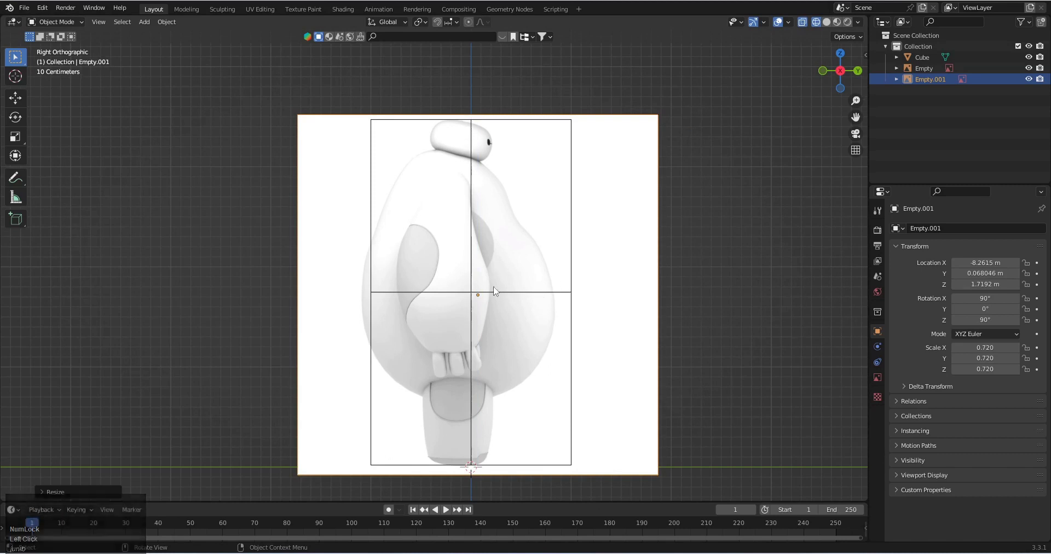
{"action": "middle_click_drag", "start_coordinate": [478, 300], "coordinate": [507, 338]}
{"action": "scroll", "coordinate": [520, 303], "scroll_direction": "down", "scroll_amount": 2}
Mirror the side Baymax image horizontally with a -1 axis scale.
{"action": "key", "text": "s"}
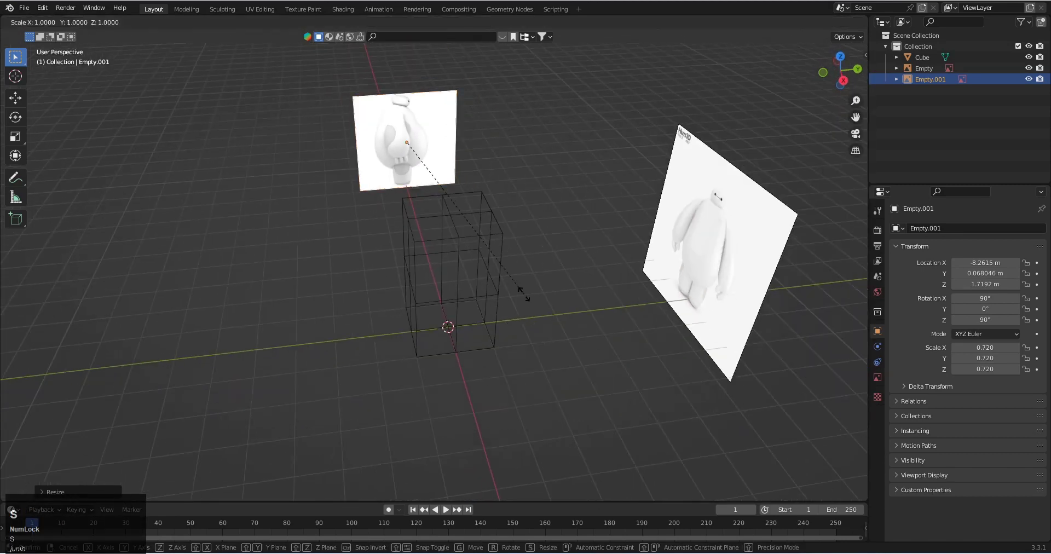
{"action": "key", "text": "y"}
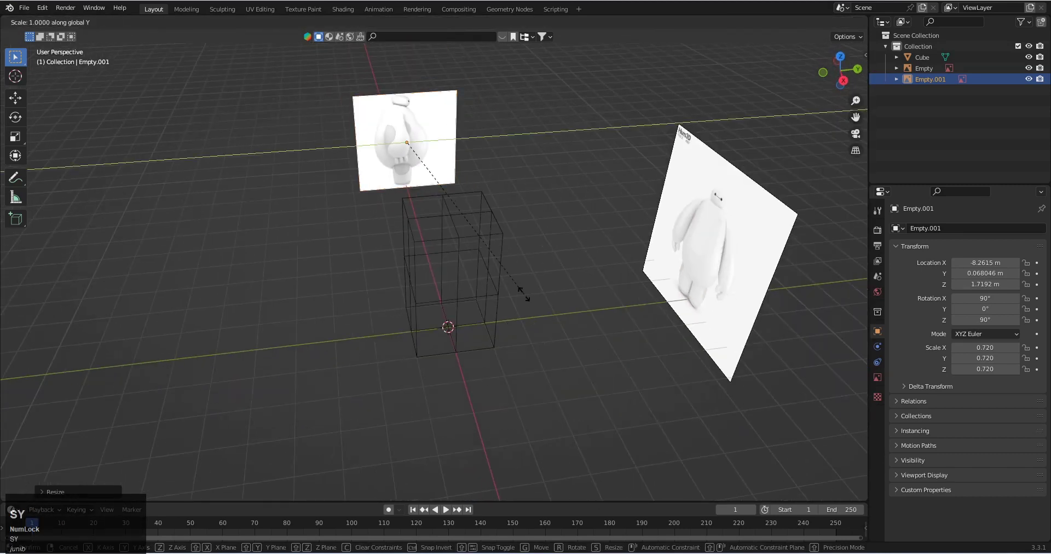
{"action": "key", "text": "minus"}
{"action": "left_click", "coordinate": [523, 294]}
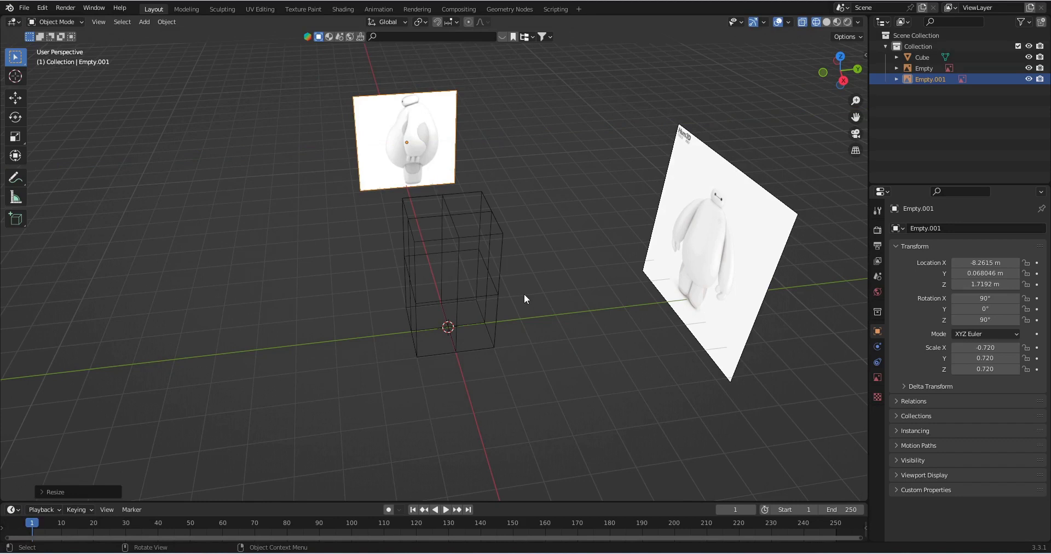
In the right view, slide the side image along Y to about -0.19 m, centring it on the cube.
{"action": "key", "text": "KP_3"}
{"action": "scroll", "coordinate": [523, 289], "scroll_direction": "up", "scroll_amount": 3}
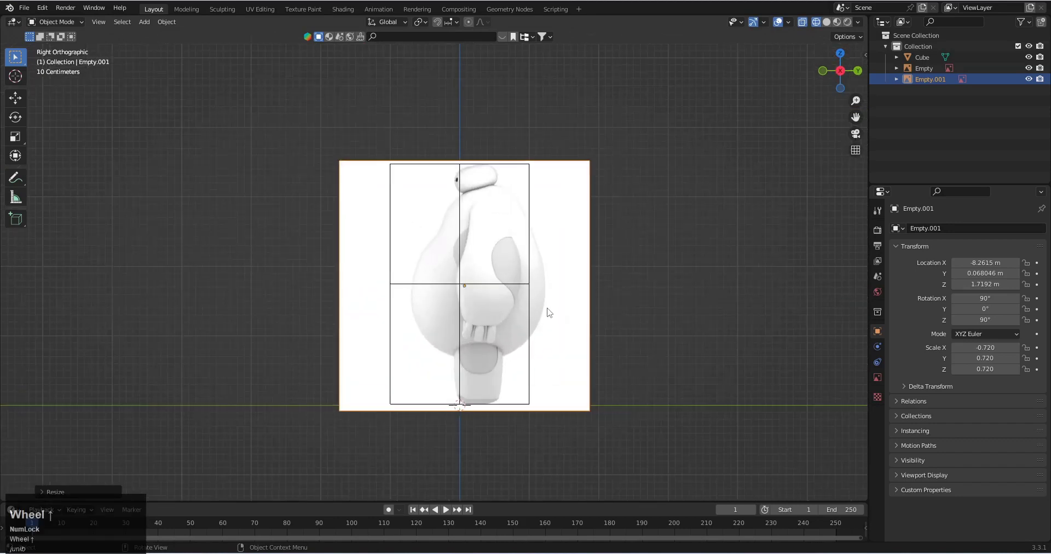
{"action": "scroll", "coordinate": [548, 312], "scroll_direction": "up", "scroll_amount": 3}
{"action": "key", "text": "t"}
{"action": "scroll", "coordinate": [634, 303], "scroll_direction": "down", "scroll_amount": 4}
{"action": "left_click", "coordinate": [531, 329]}
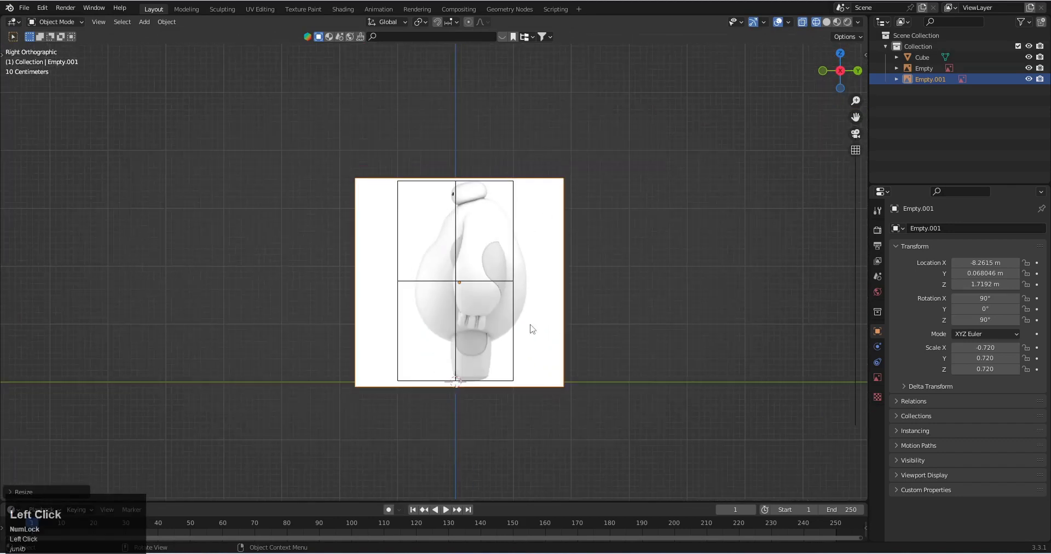
{"action": "key", "text": "g"}
{"action": "key", "text": "y"}
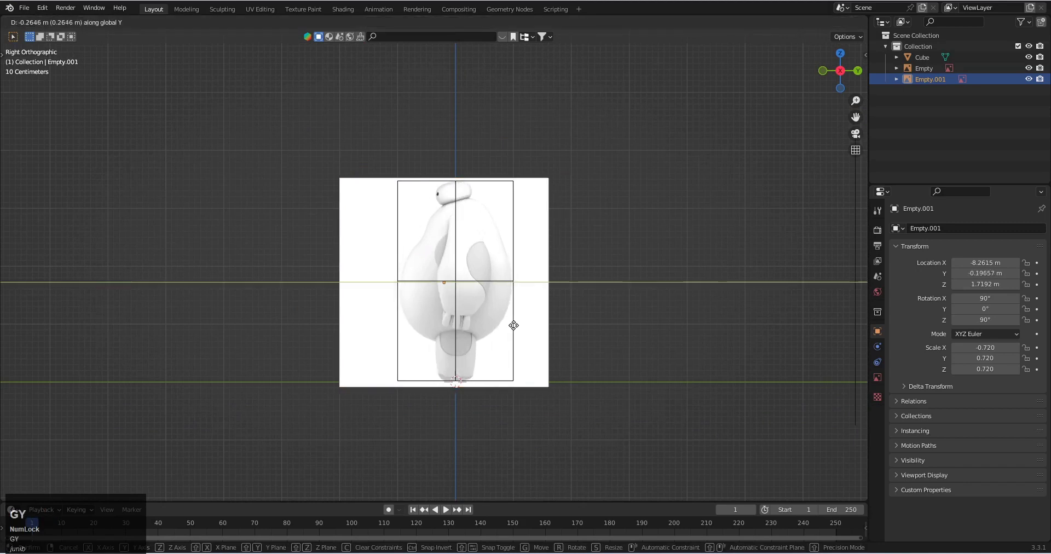
{"action": "left_click", "coordinate": [514, 326]}
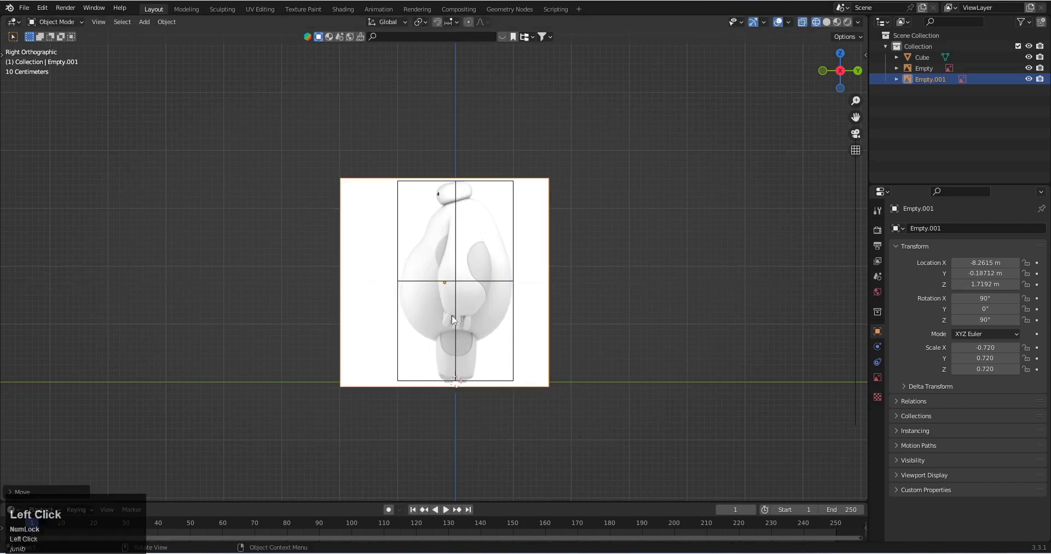
{"action": "middle_click_drag", "start_coordinate": [513, 326], "coordinate": [493, 332]}
{"action": "scroll", "coordinate": [564, 345], "scroll_direction": "up", "scroll_amount": 3}
{"action": "mouse_move", "coordinate": [564, 344]}
{"action": "middle_mouse_down"}
{"action": "mouse_move", "coordinate": [569, 353]}
{"action": "mouse_move", "coordinate": [521, 383]}
{"action": "mouse_move", "coordinate": [475, 307]}
{"action": "mouse_move", "coordinate": [476, 380]}
{"action": "mouse_move", "coordinate": [436, 324]}
{"action": "mouse_move", "coordinate": [418, 354]}
{"action": "middle_mouse_up"}
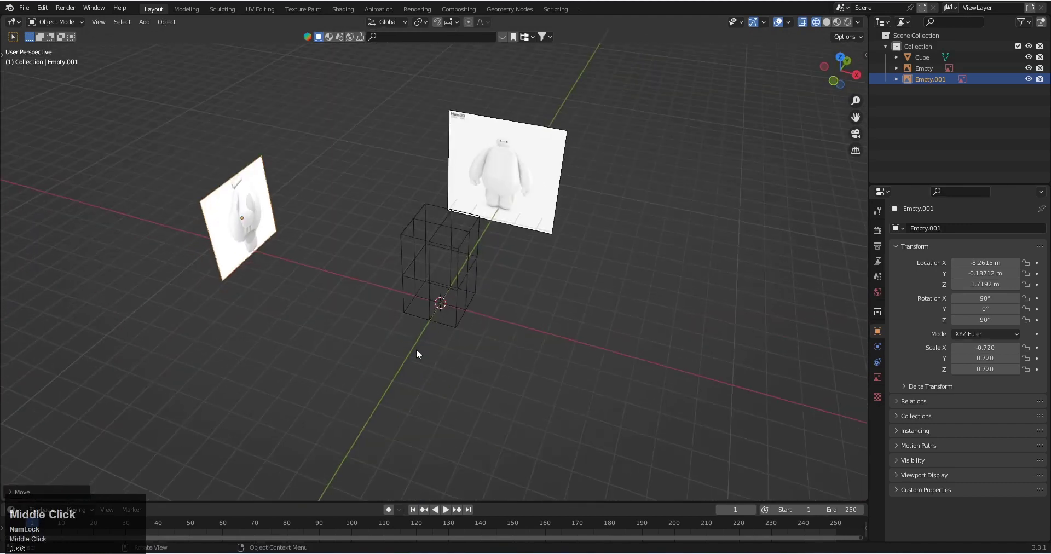
Select the cube guide in Solid shading and delete it with X, then orbit to view both images.
{"action": "scroll", "coordinate": [445, 303], "scroll_direction": "up", "scroll_amount": 2}
{"action": "mouse_move", "coordinate": [445, 300]}
{"action": "middle_mouse_down"}
{"action": "mouse_move", "coordinate": [450, 264]}
{"action": "mouse_move", "coordinate": [393, 318]}
{"action": "middle_mouse_up"}
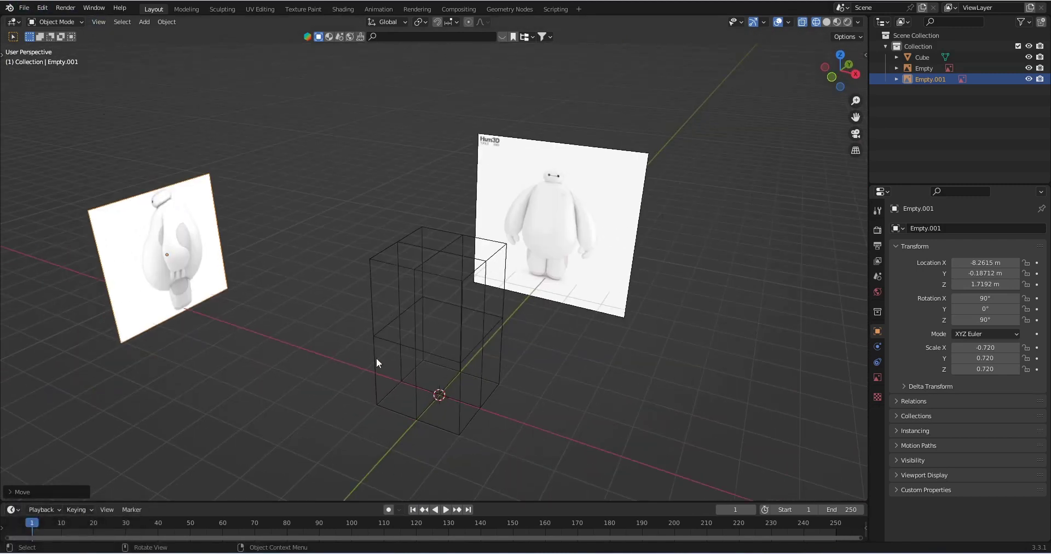
{"action": "left_click", "coordinate": [399, 305]}
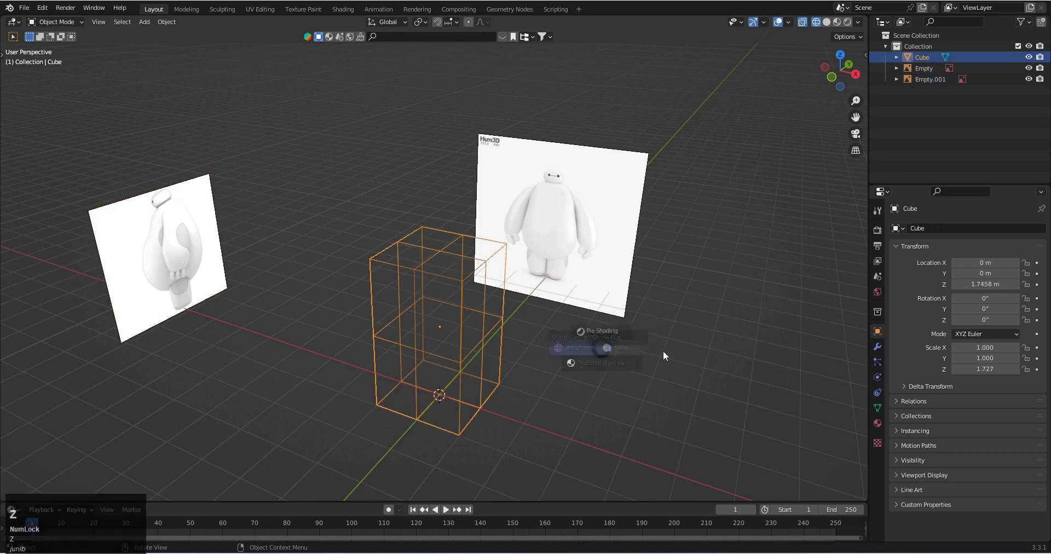
{"action": "middle_click_drag", "start_coordinate": [662, 351], "coordinate": [516, 323]}
{"action": "key", "text": "x"}
{"action": "left_click", "coordinate": [488, 327]}
{"action": "mouse_move", "coordinate": [411, 305]}
{"action": "middle_mouse_down"}
{"action": "mouse_move", "coordinate": [614, 264]}
{"action": "mouse_move", "coordinate": [509, 254]}
{"action": "middle_mouse_up"}
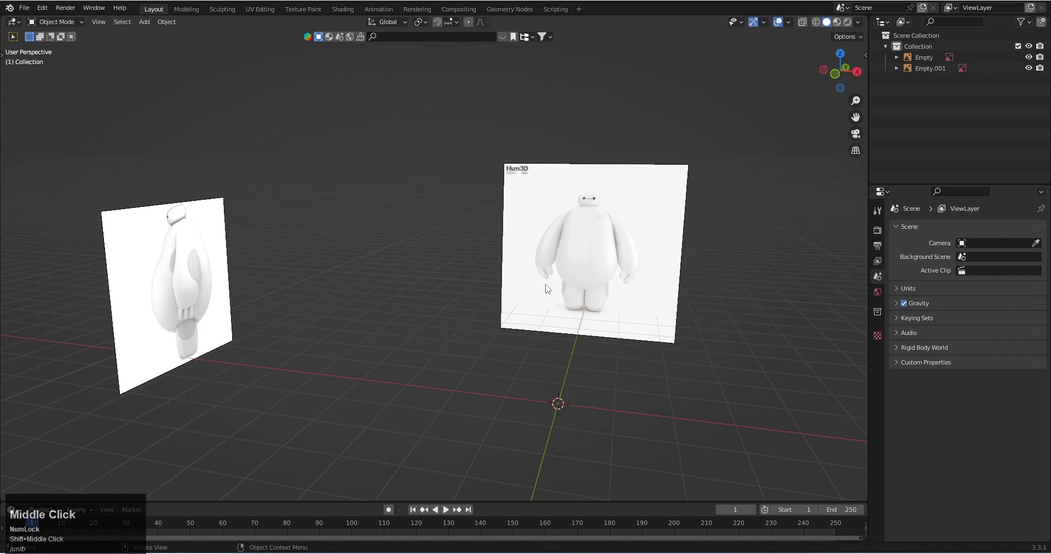
{"action": "mouse_move", "coordinate": [575, 300]}
{"action": "middle_mouse_down"}
{"action": "mouse_move", "coordinate": [513, 284]}
{"action": "mouse_move", "coordinate": [587, 302]}
{"action": "middle_mouse_up"}
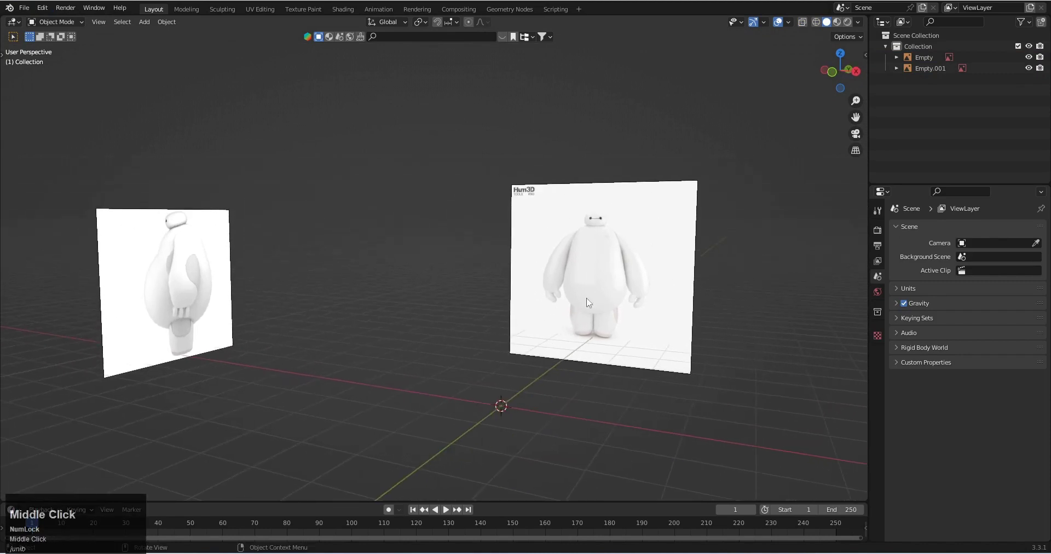